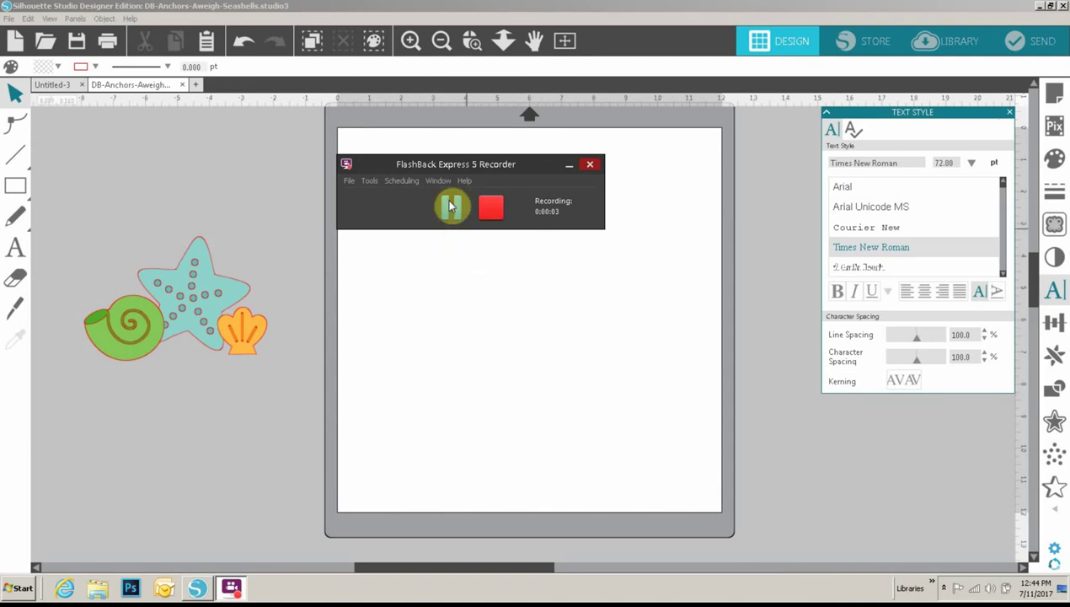
Move the small orange scallop shell onto the mat near the top.
left_click(573, 166)
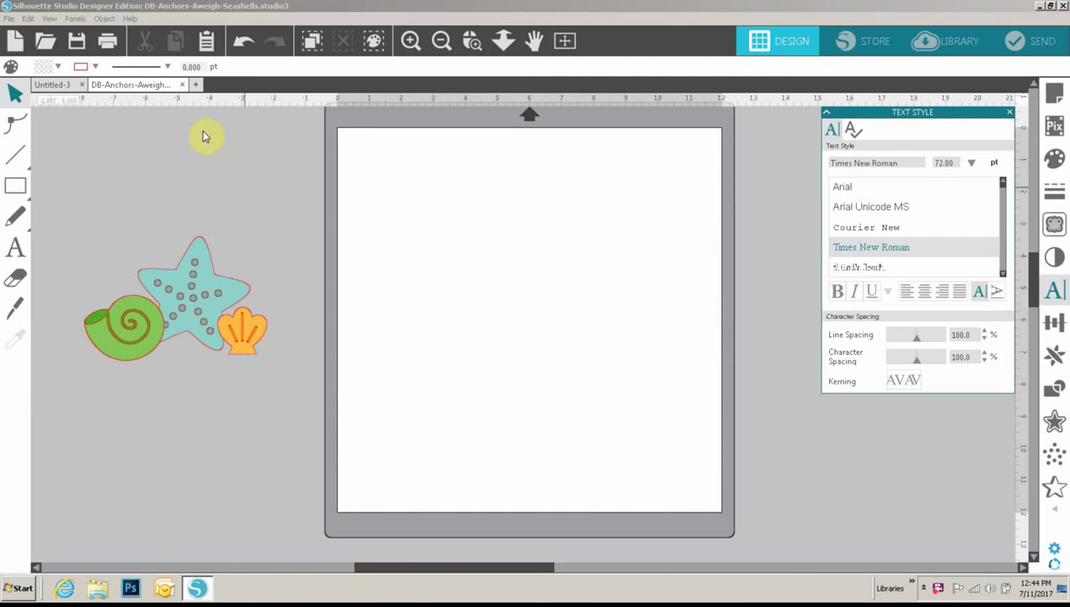
left_click(249, 328)
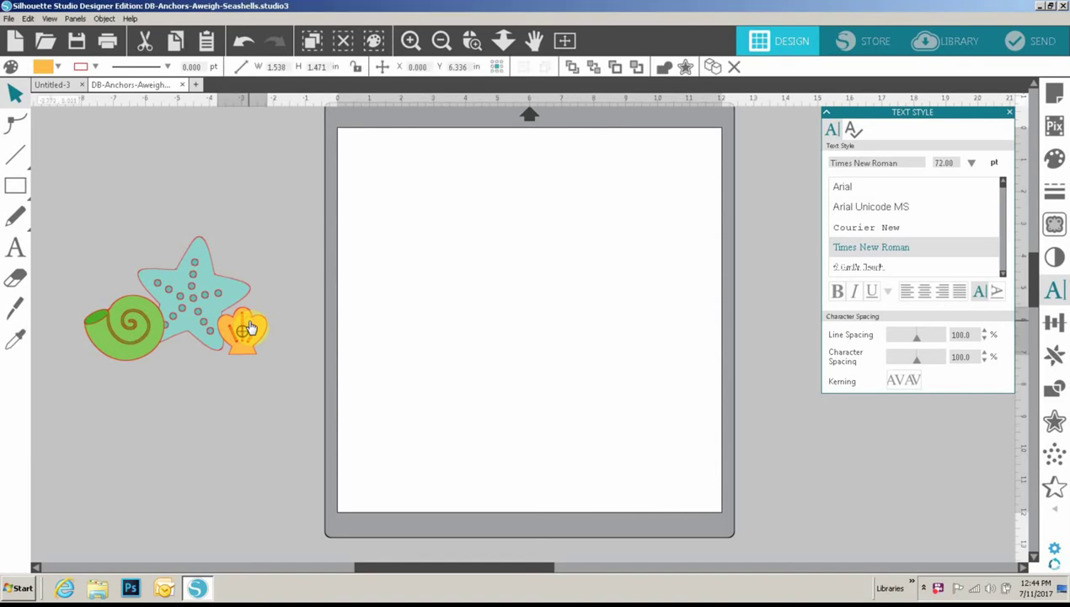
left_click_drag(249, 328, 504, 206)
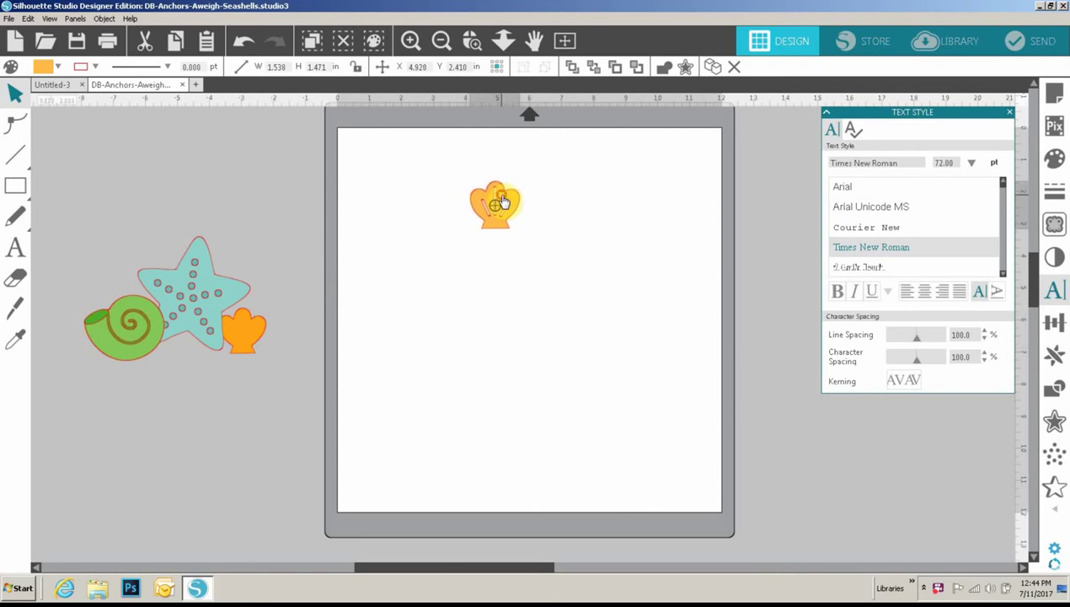
left_click(296, 354)
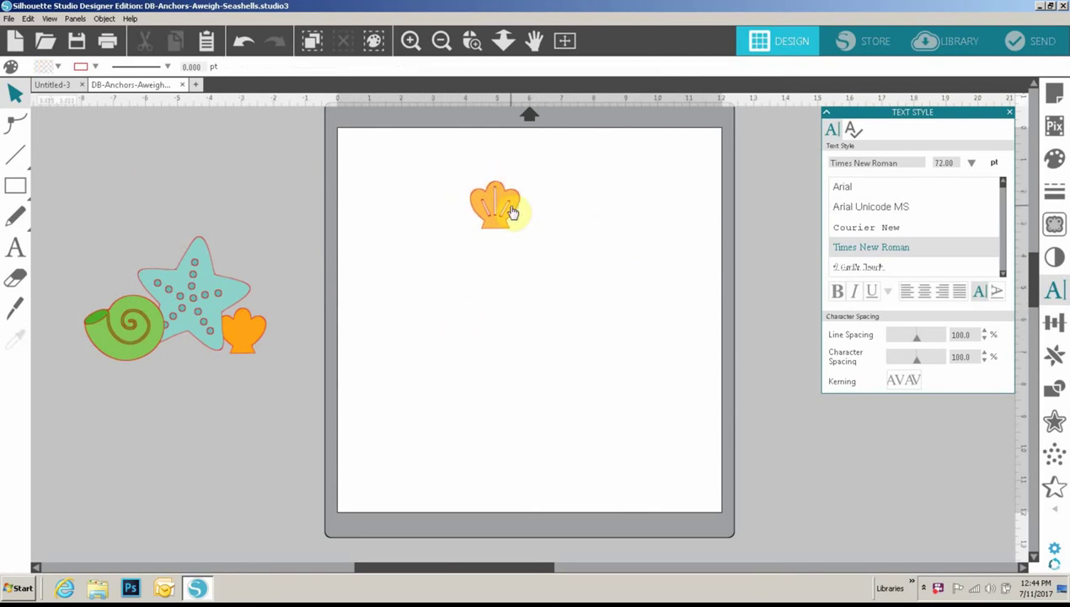
left_click(512, 211)
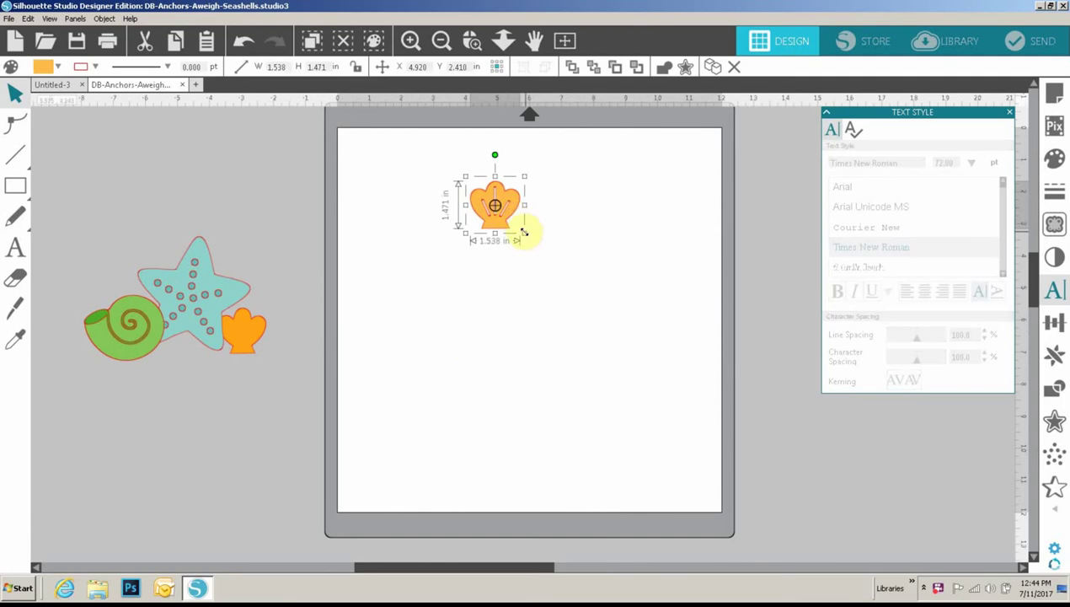
Enlarge the shell to 7.611 x 7.279 in and shift it lower-left on the mat.
left_click_drag(534, 263, 621, 385)
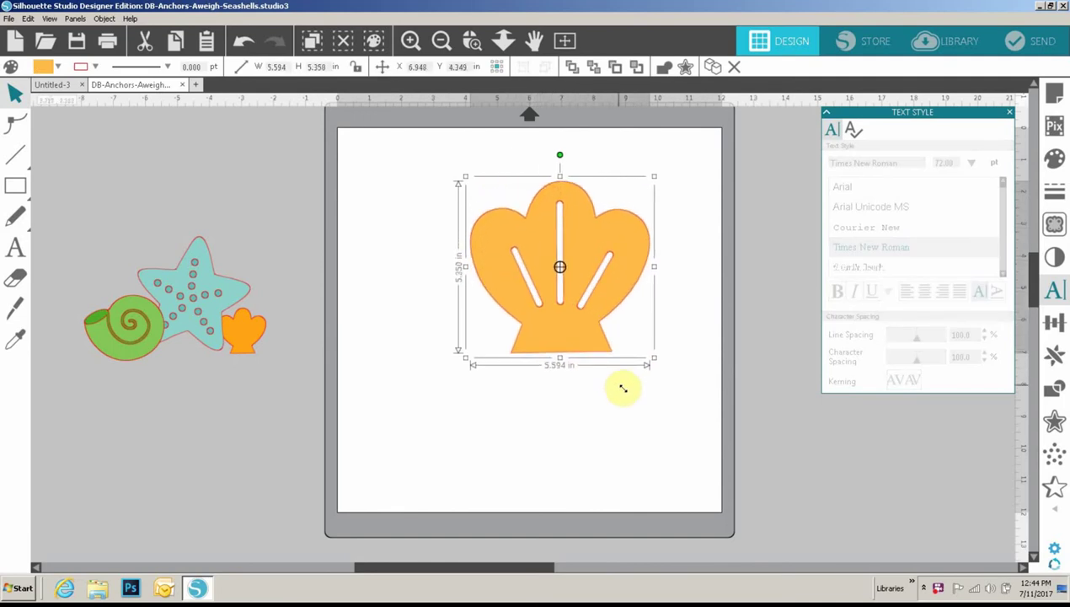
left_click(618, 226)
left_click_drag(579, 245, 506, 329)
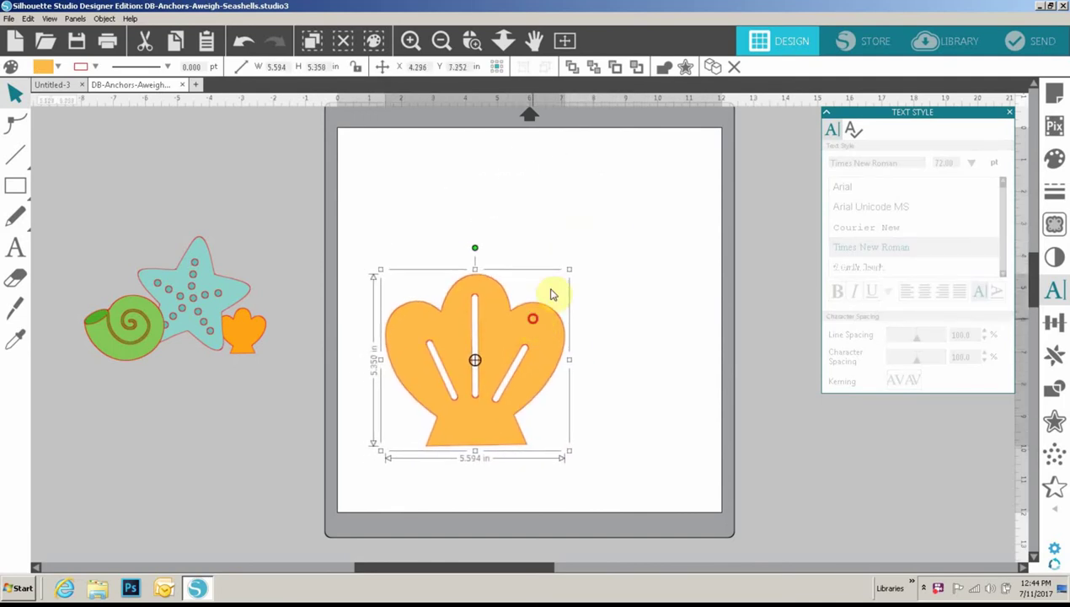
left_click_drag(564, 268, 593, 264)
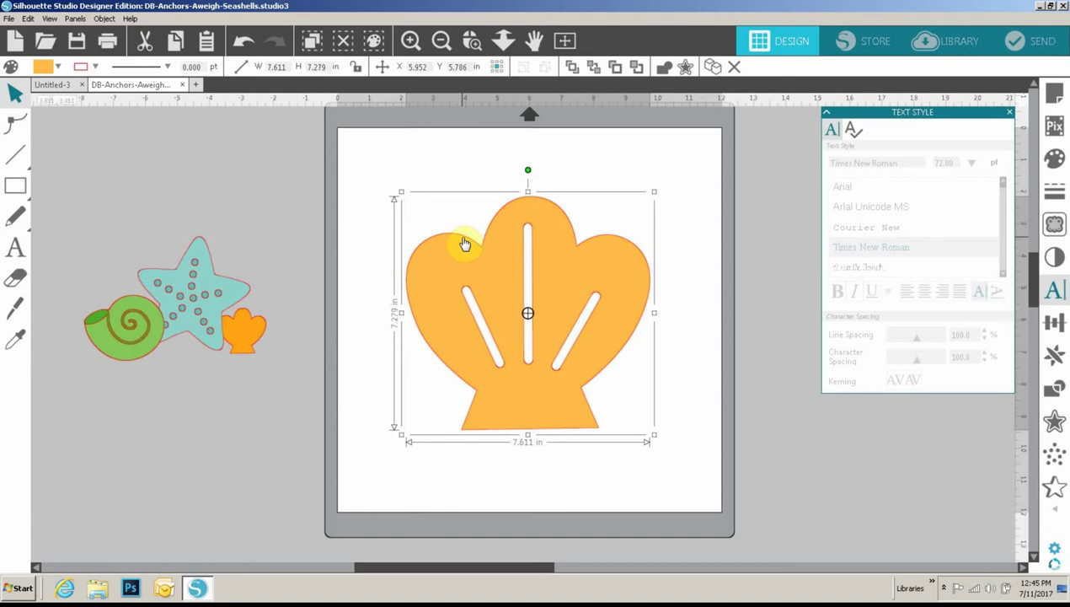
With nothing selected, change the Text Style font size from 72.00 to 36.
left_click(699, 237)
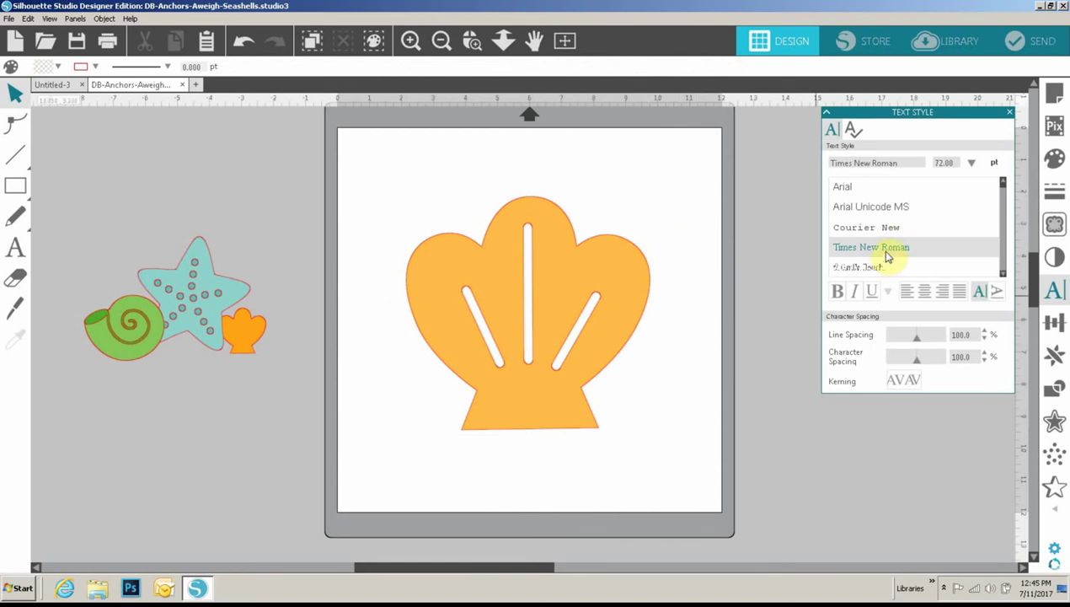
left_click(945, 163)
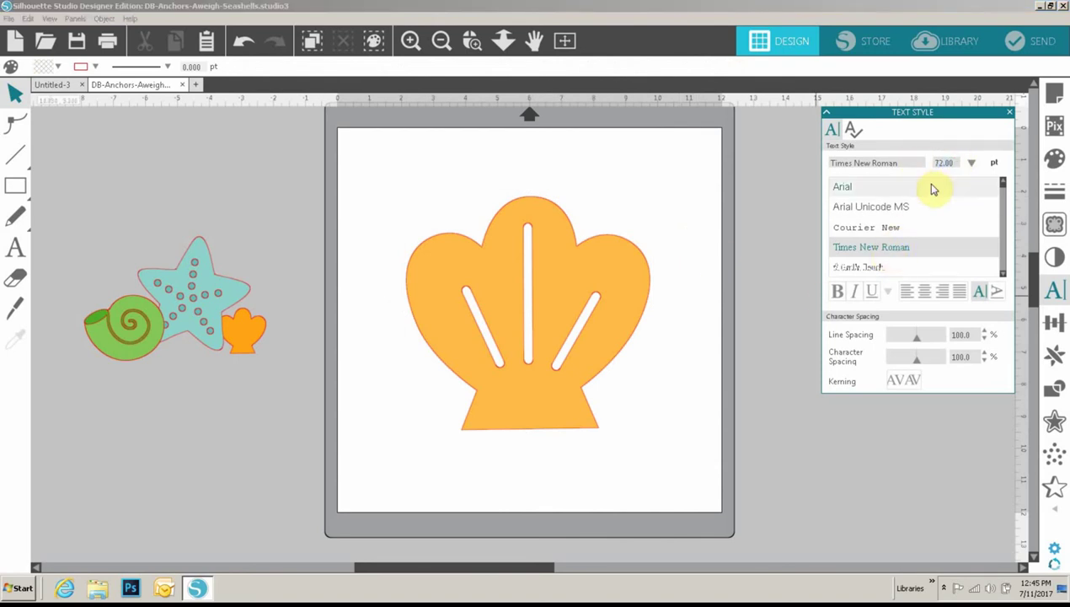
left_click(973, 165)
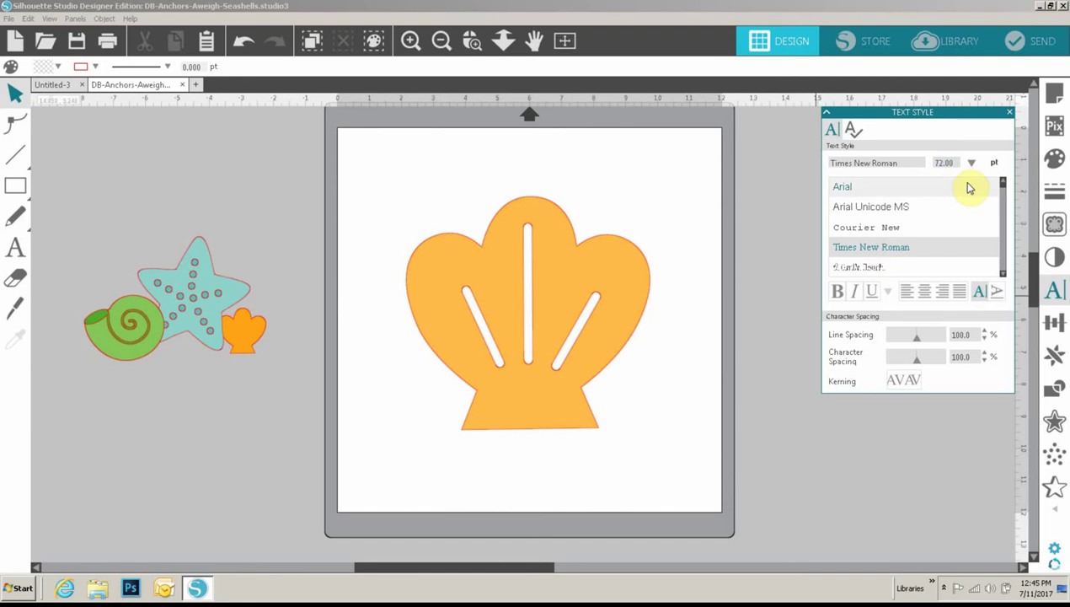
left_click(947, 163)
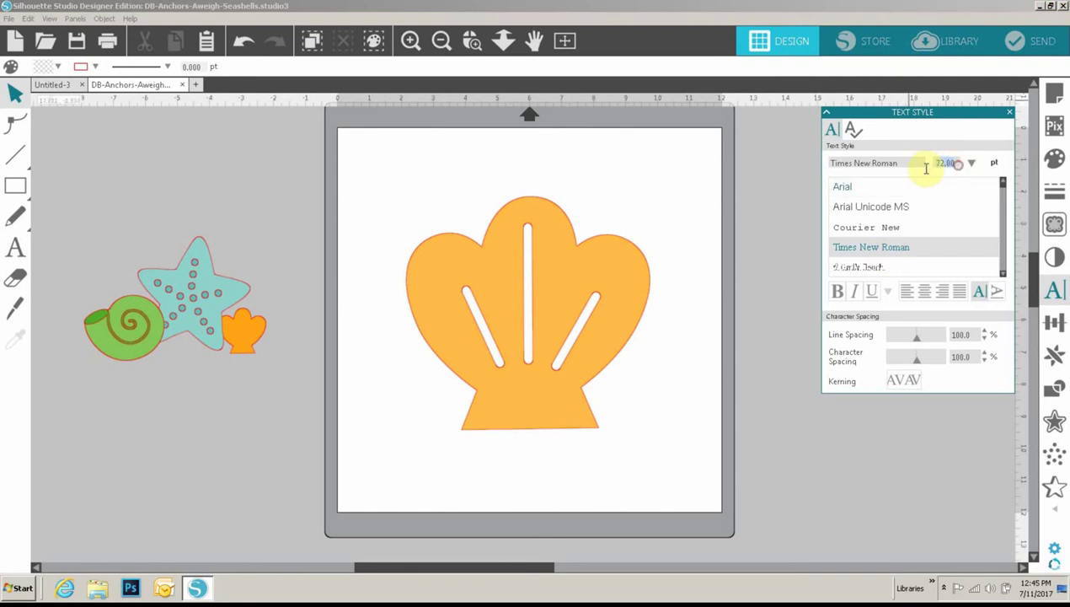
type("36")
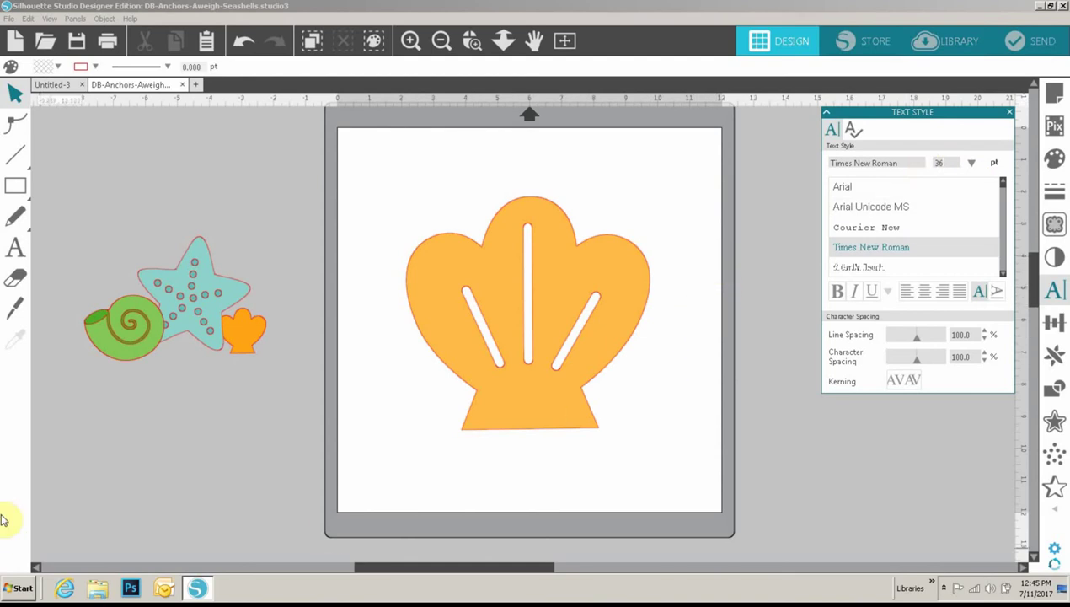
Add a text box near the bottom of the mat with two lines of dot characters.
left_click(17, 249)
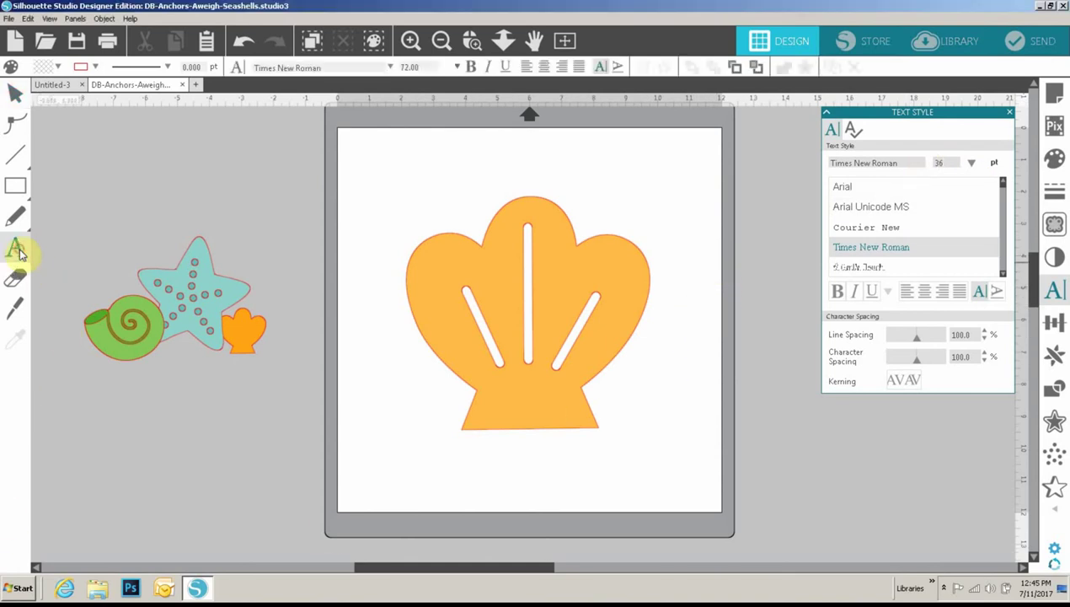
left_click(362, 478)
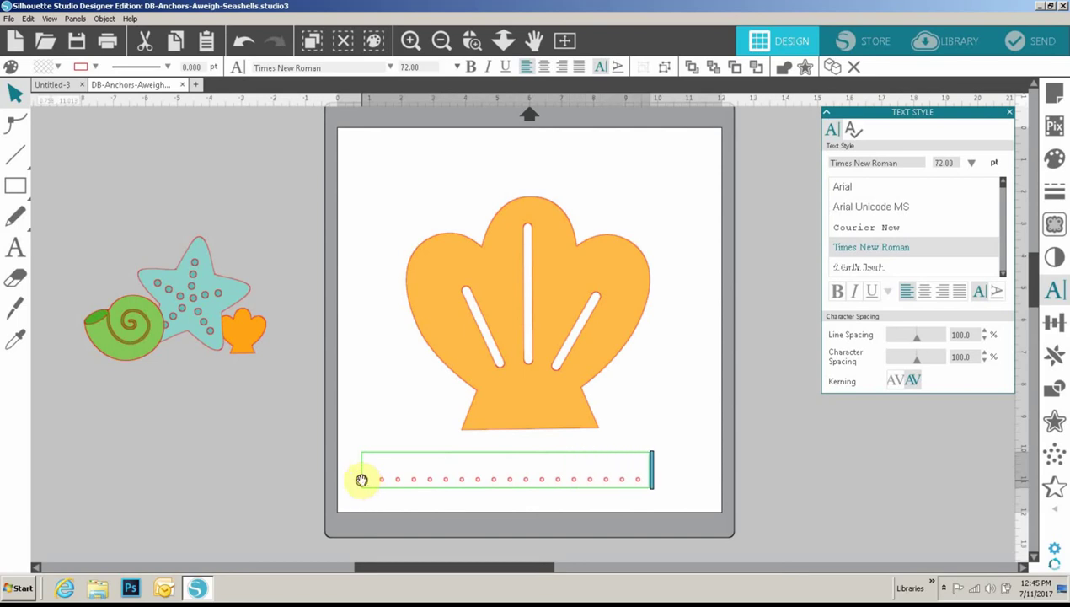
key("Return")
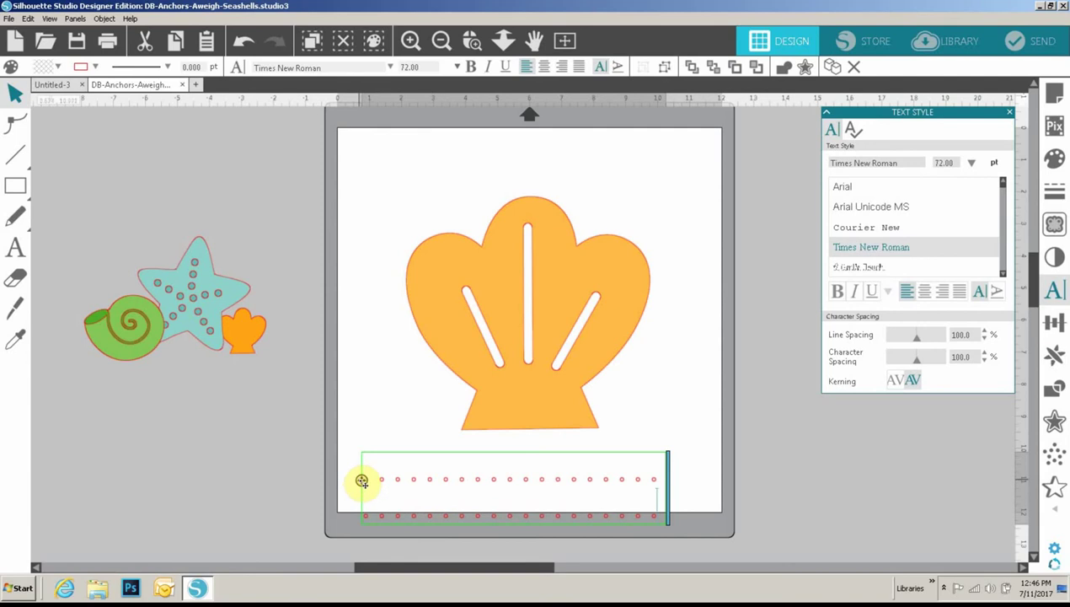
Set the dot text on the shell's path so dots trace its outer edge and all three slots.
left_click_drag(361, 480, 462, 430)
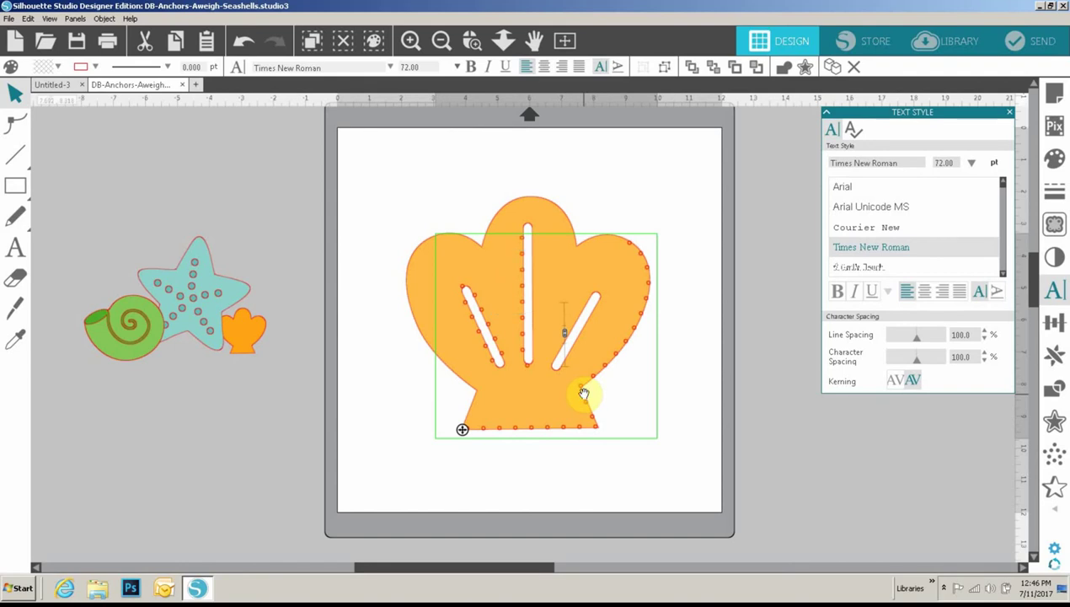
left_click(584, 393)
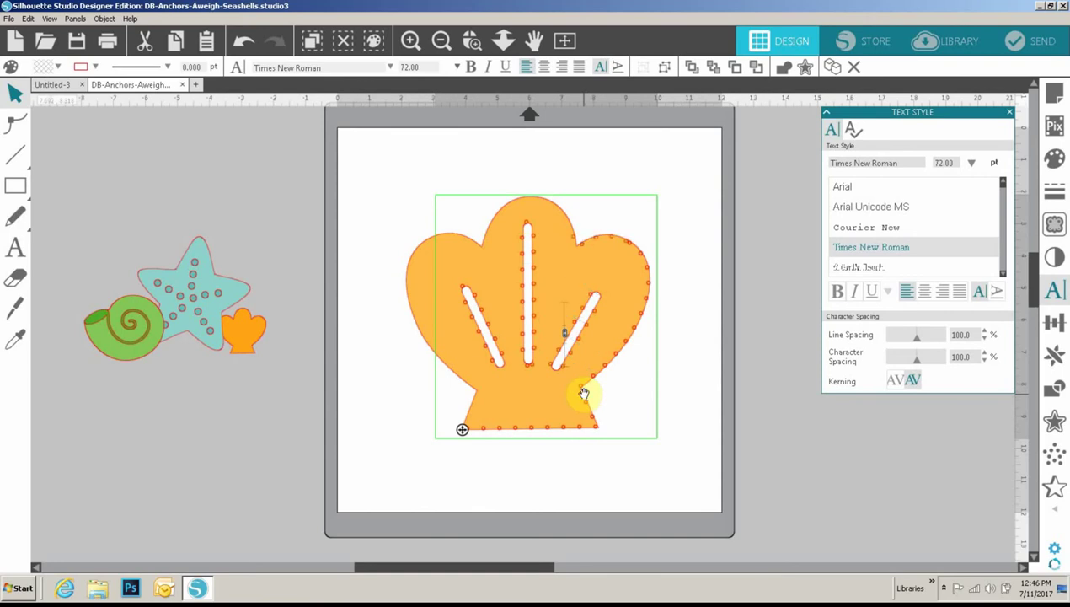
left_click(583, 393)
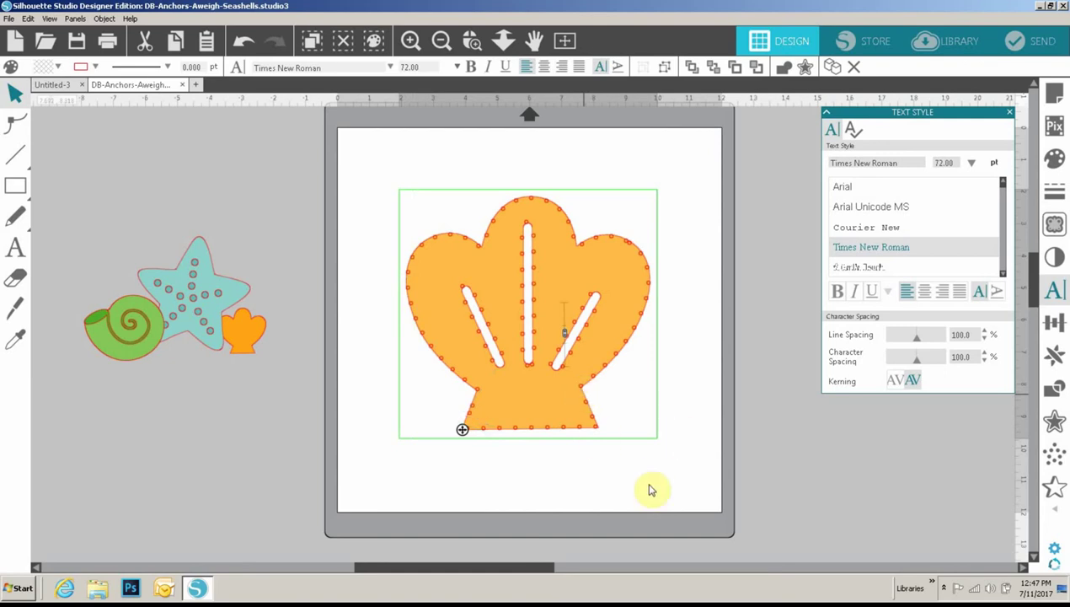
left_click(565, 490)
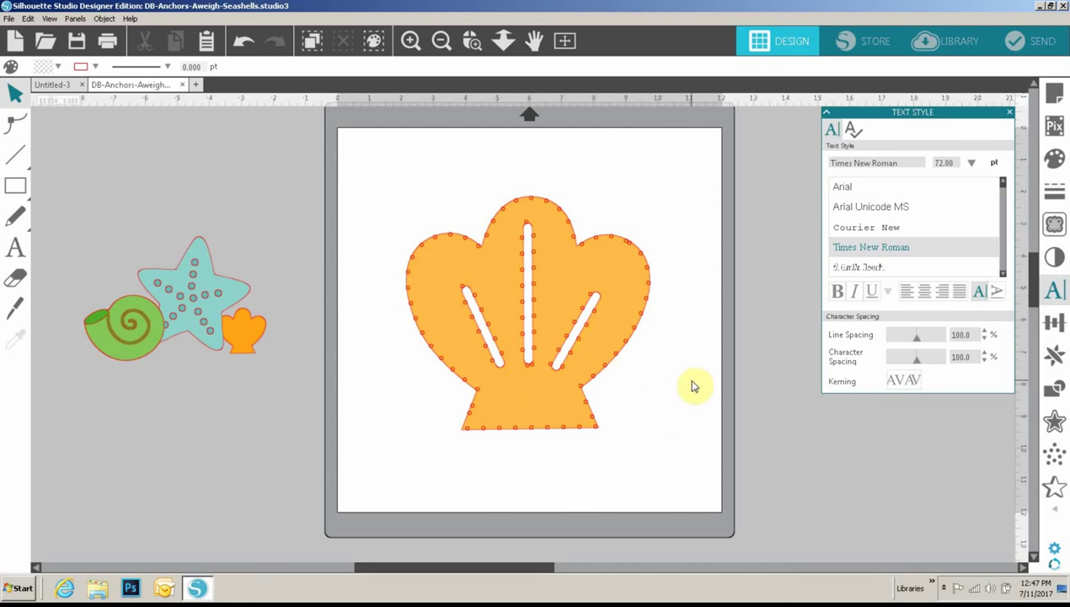
Select the shell with its wrapped dots and ungroup them into separate 0.108 in circles.
left_click_drag(352, 155, 436, 266)
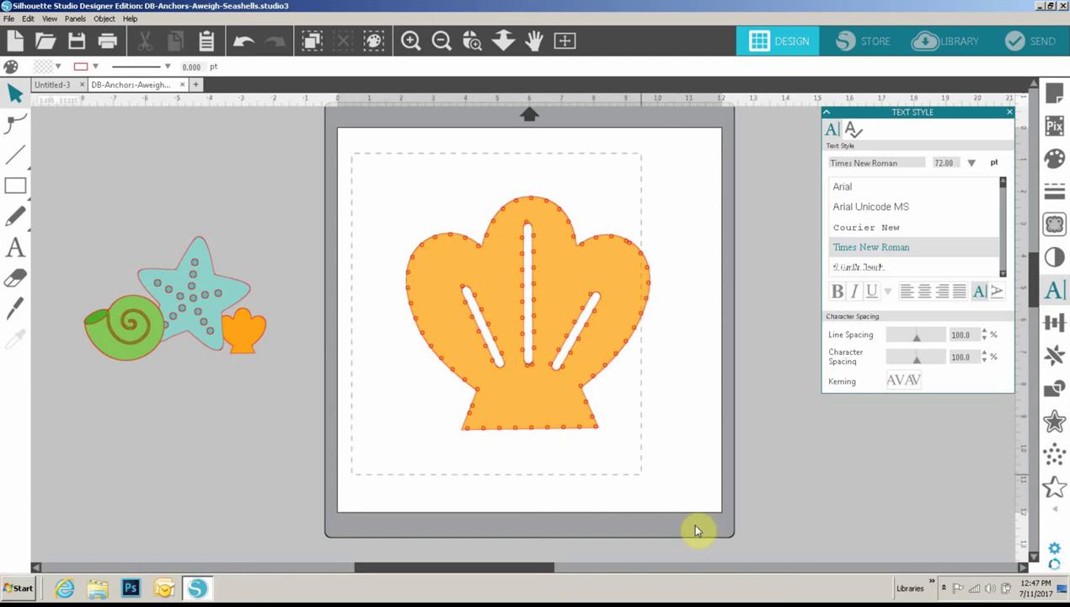
left_click(780, 508)
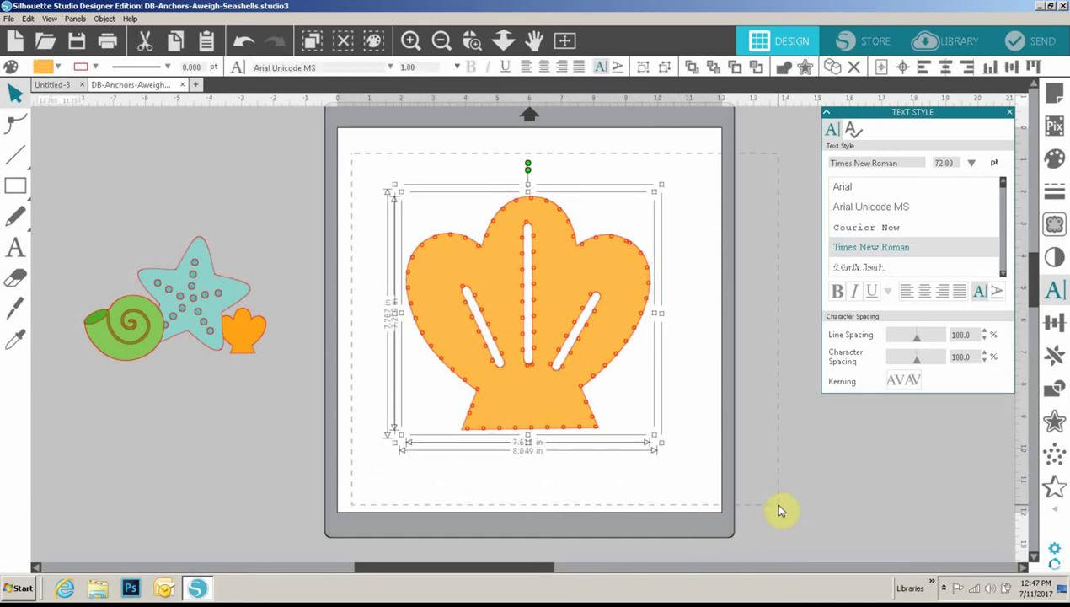
left_click(563, 288)
right_click(565, 289)
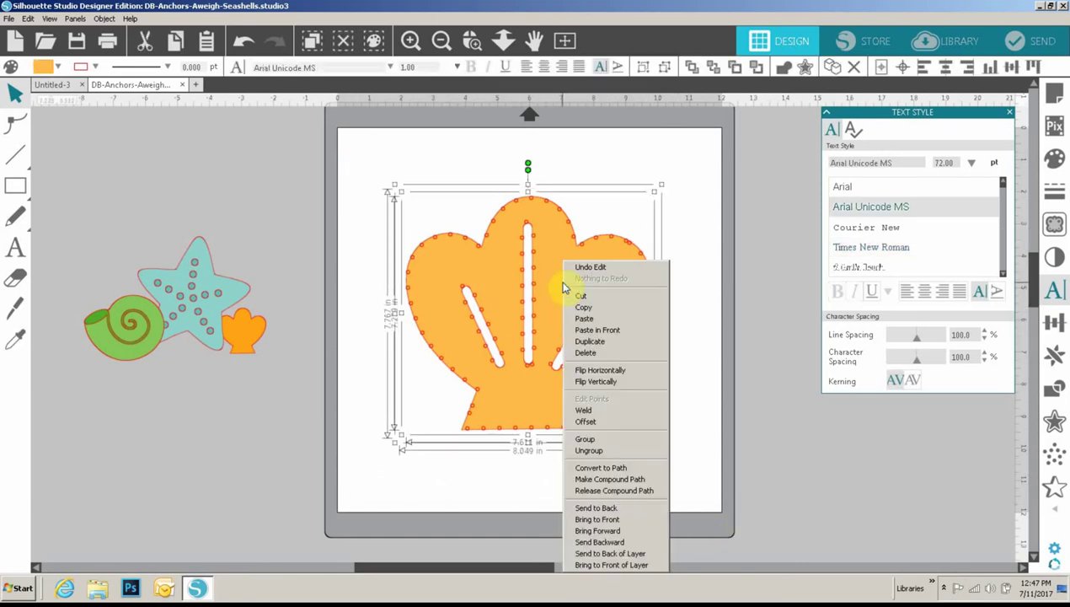
left_click(608, 450)
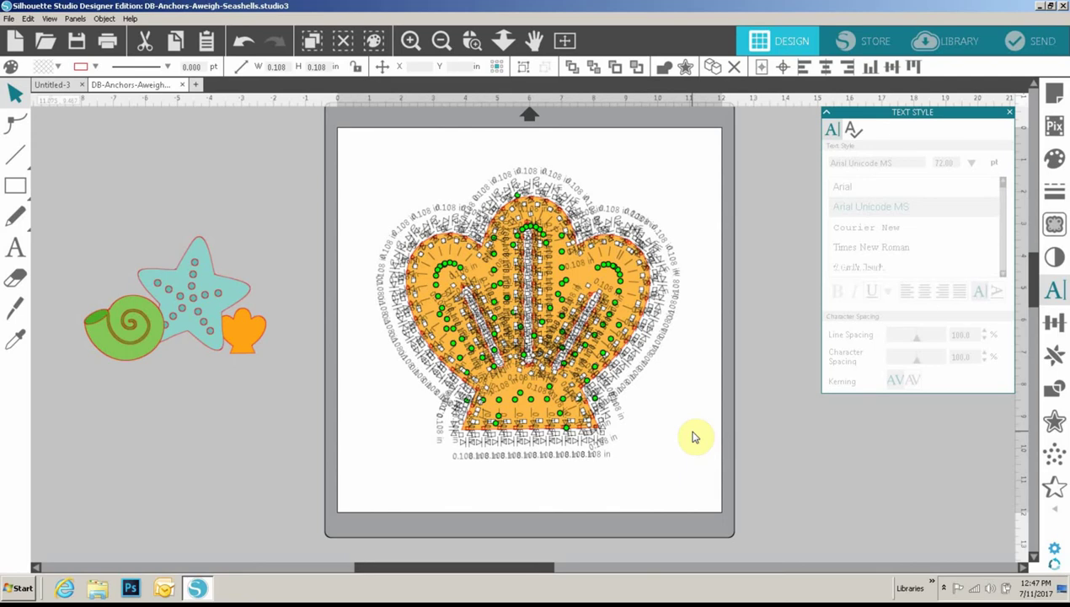
Nudge the stitch hole at the shell's lower-left corner slightly.
left_click(693, 436)
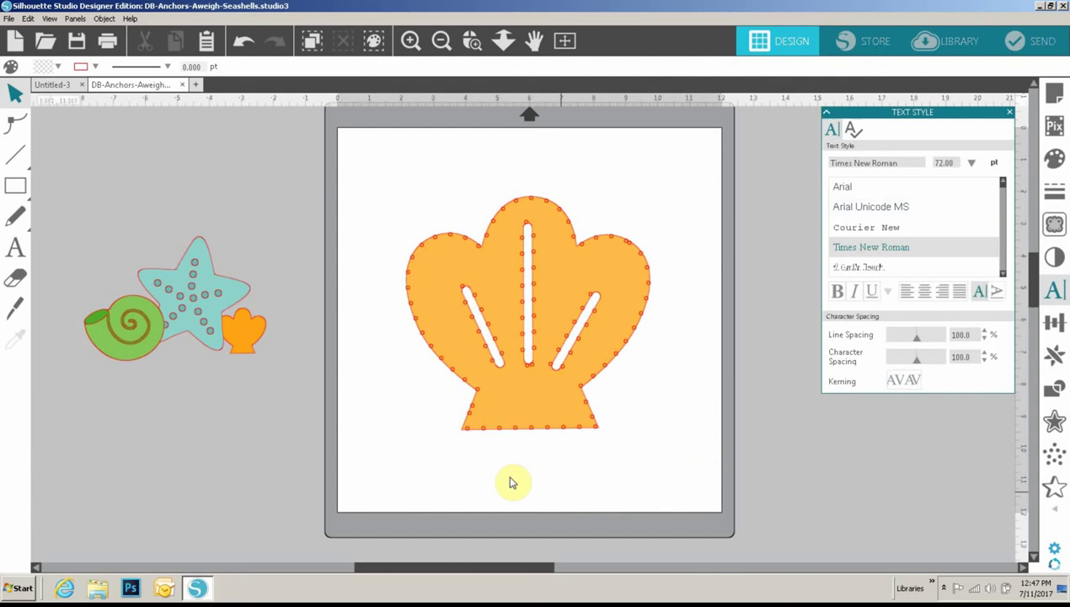
left_click(469, 433)
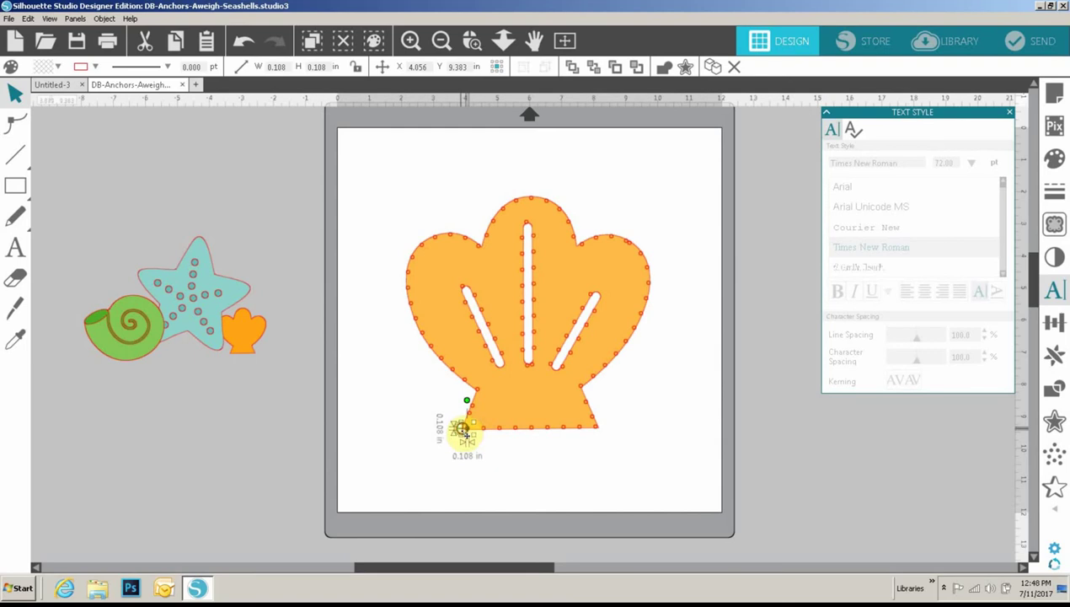
left_click_drag(462, 430, 465, 432)
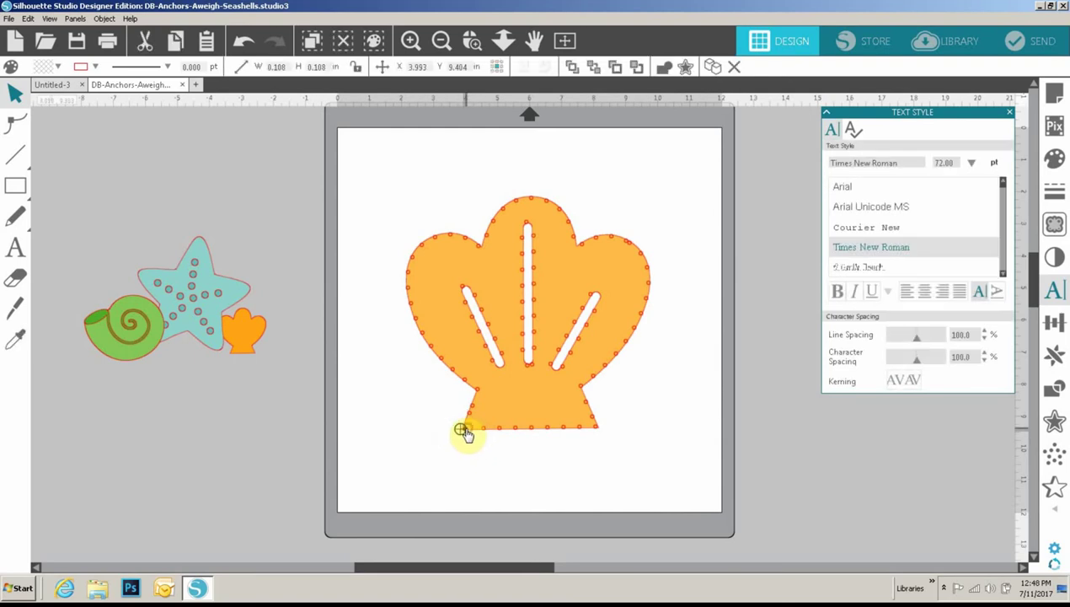
left_click(466, 433)
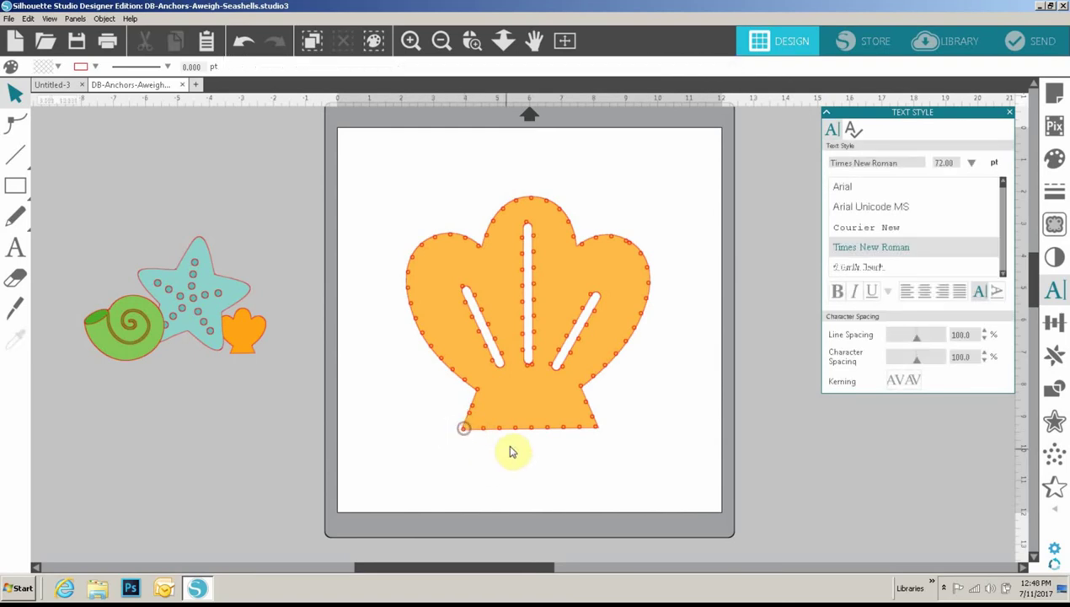
Nudge the lower-right corner hole slightly right, undoing an accidental shell move.
left_click(594, 430)
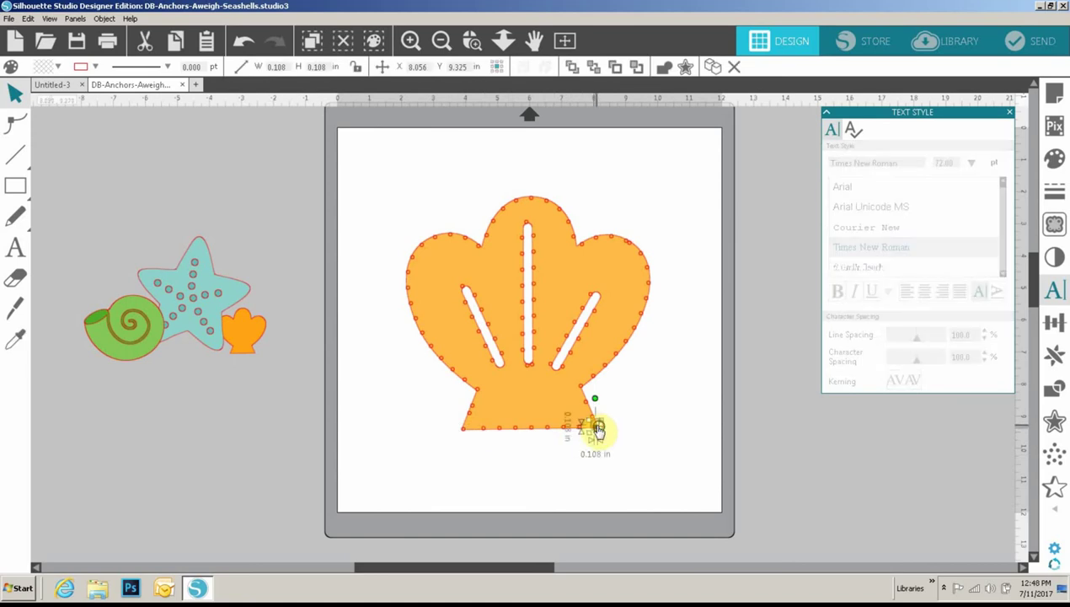
left_click(599, 432)
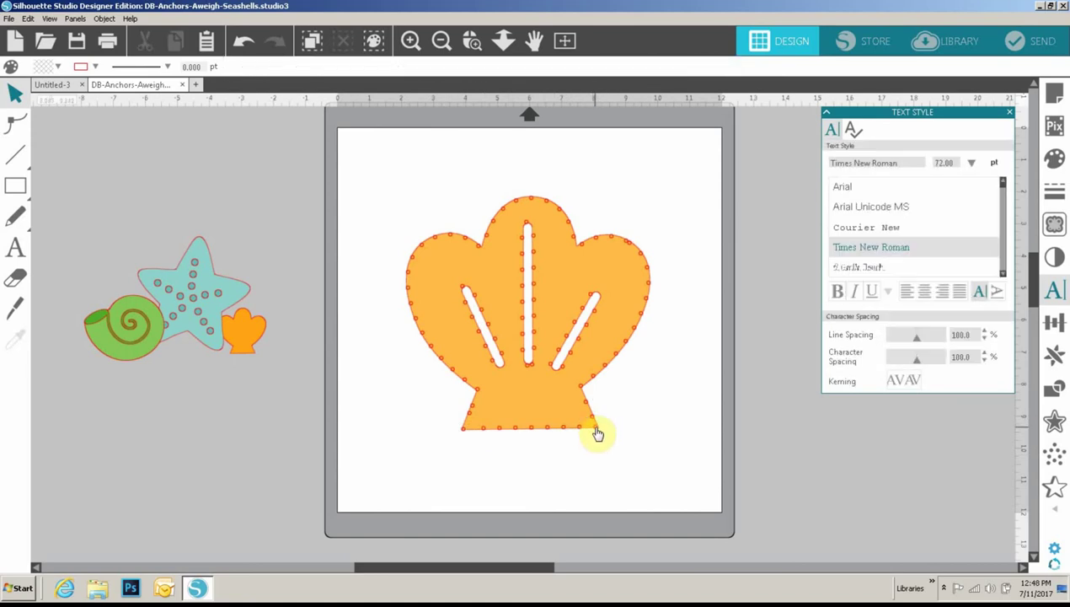
left_click(597, 433)
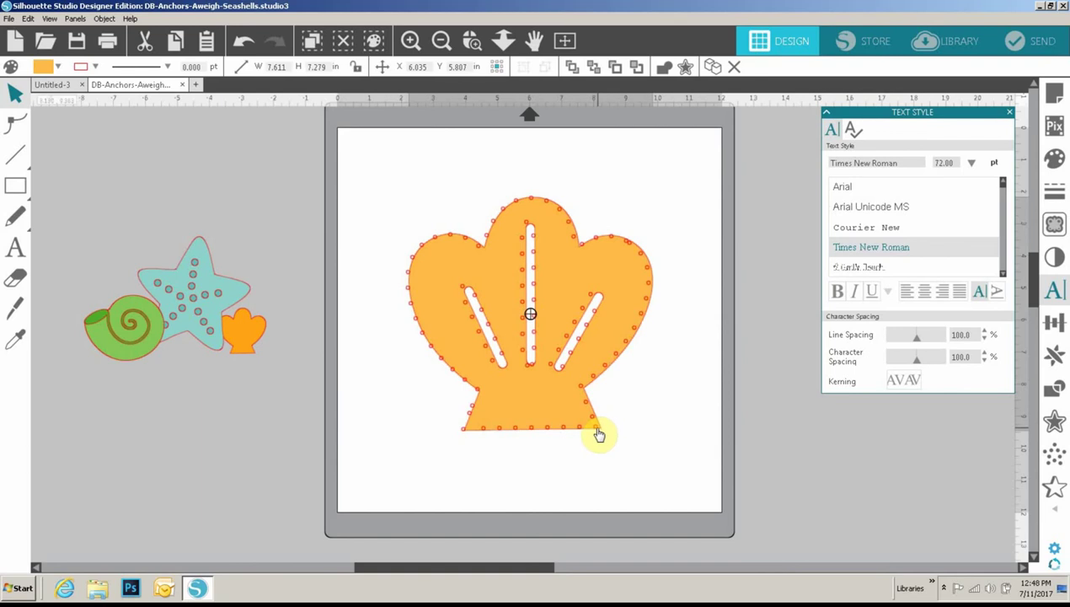
left_click(598, 434)
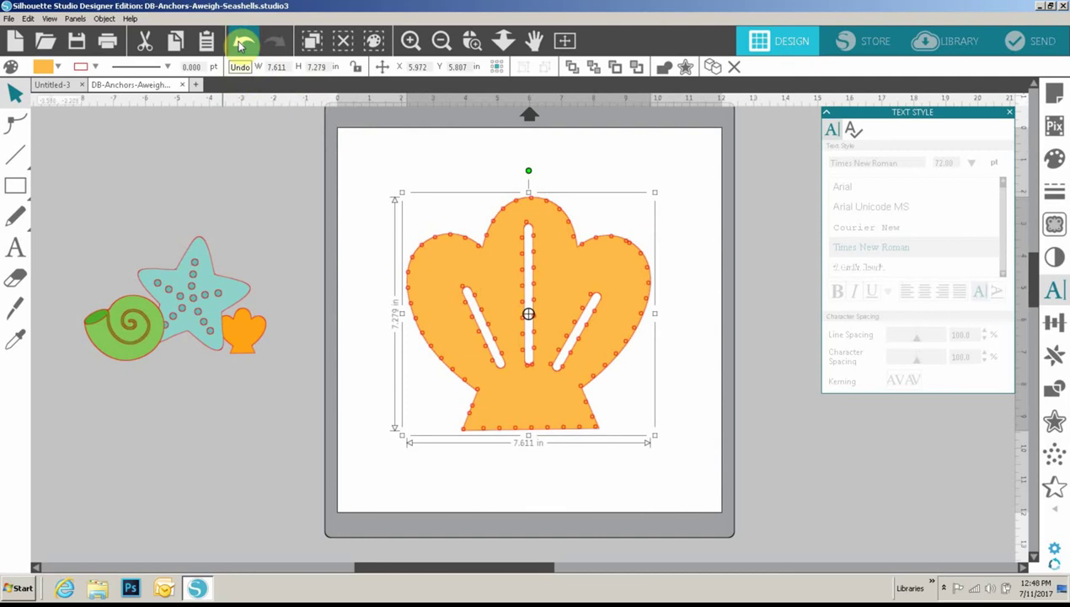
left_click(241, 42)
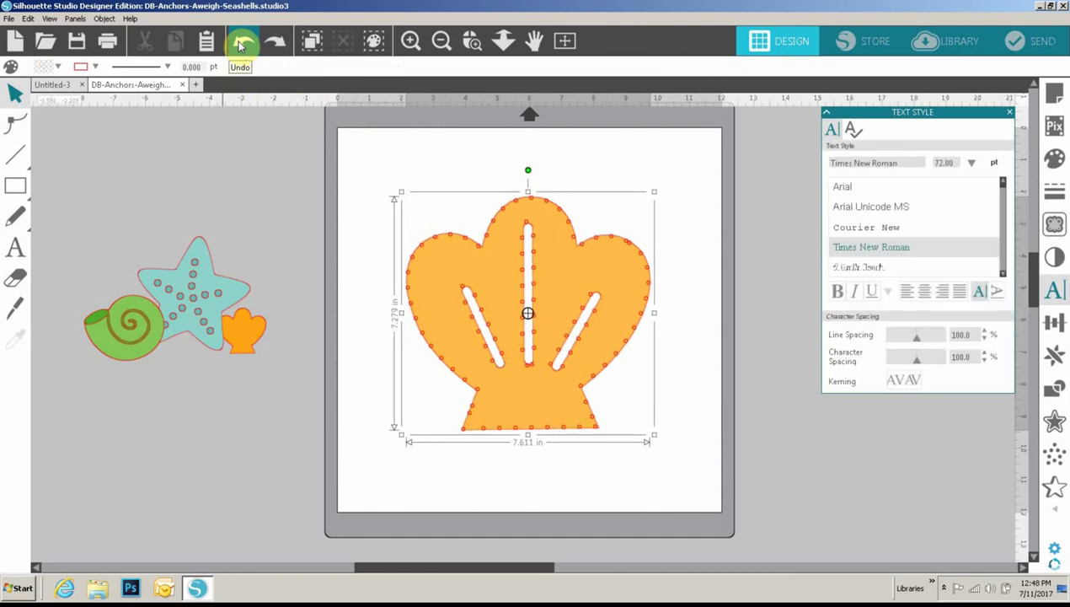
left_click(595, 434)
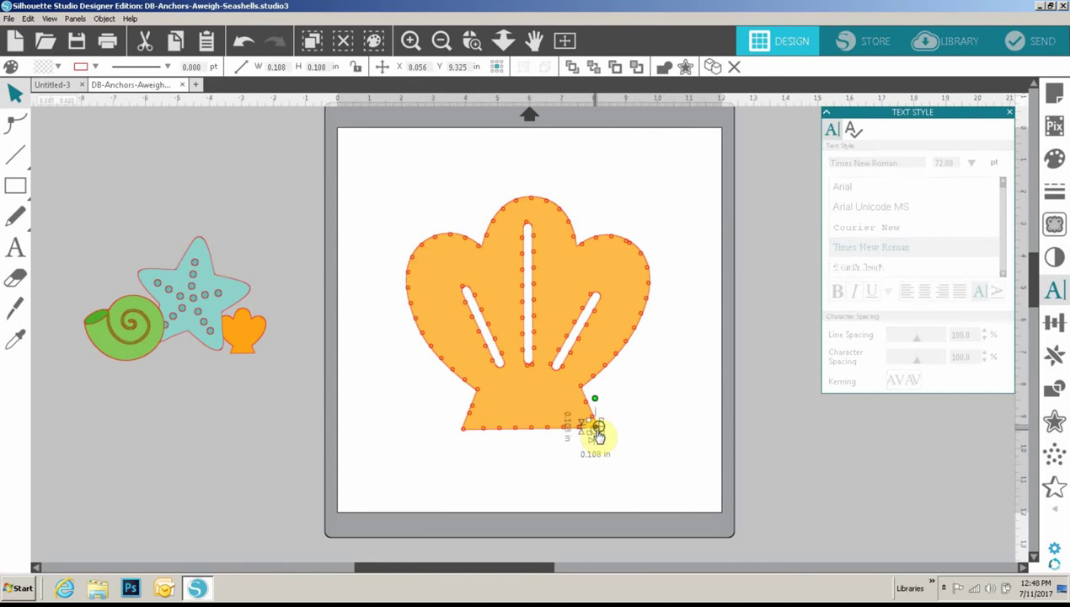
left_click_drag(597, 434, 600, 435)
left_click(650, 420)
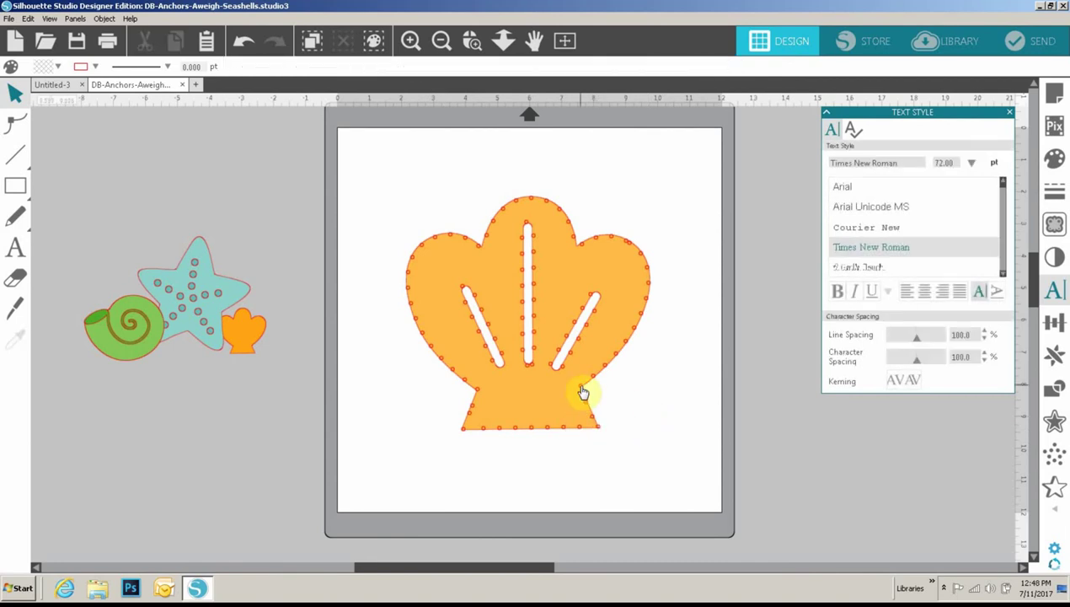
Shift the hole between the middle and right lobes left into the notch.
left_click(584, 391)
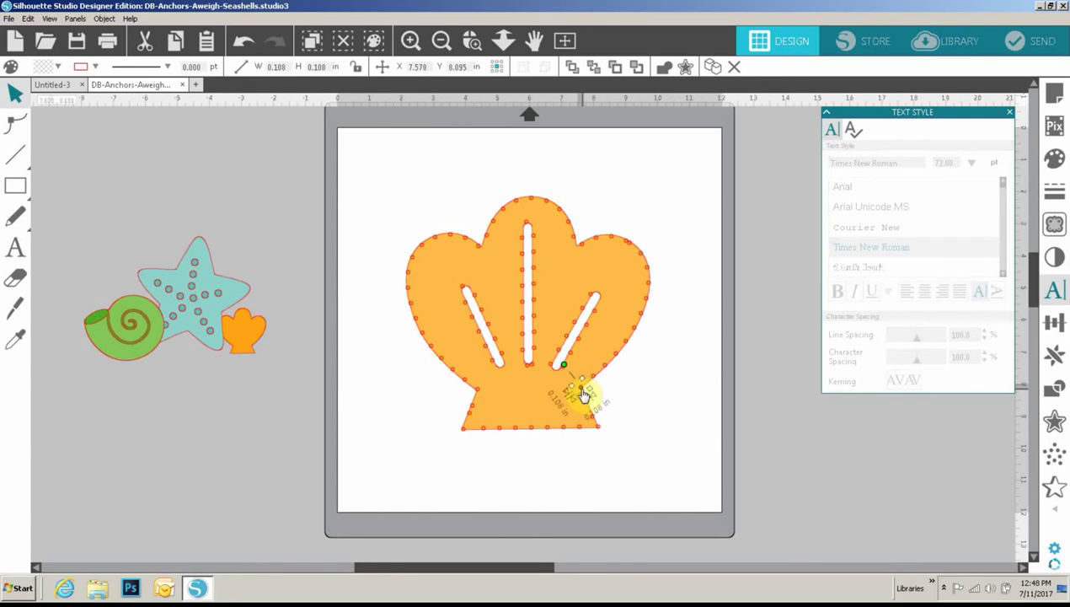
left_click(644, 396)
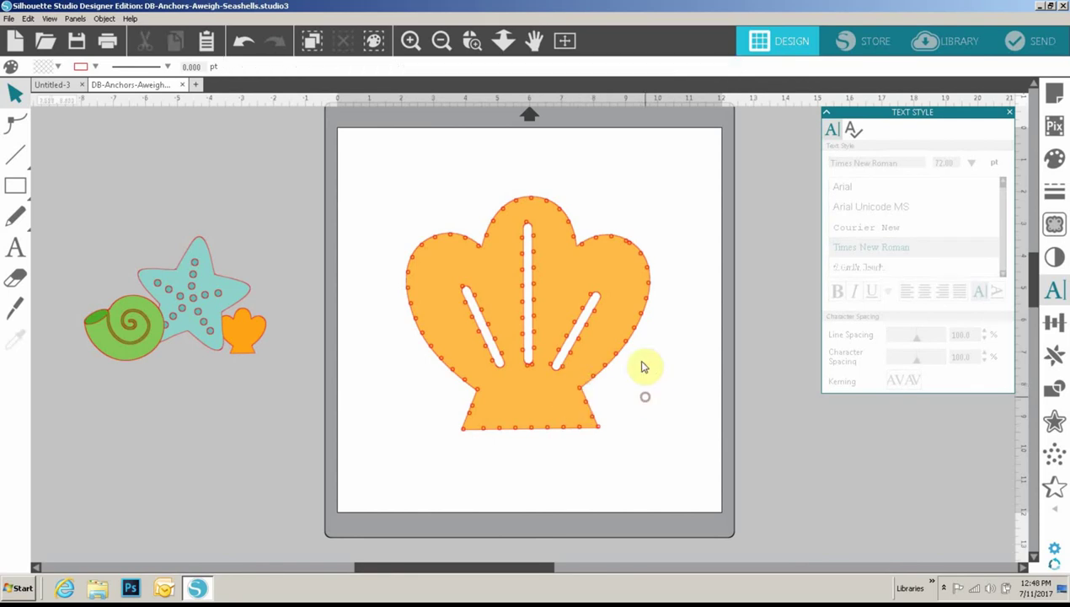
left_click(627, 246)
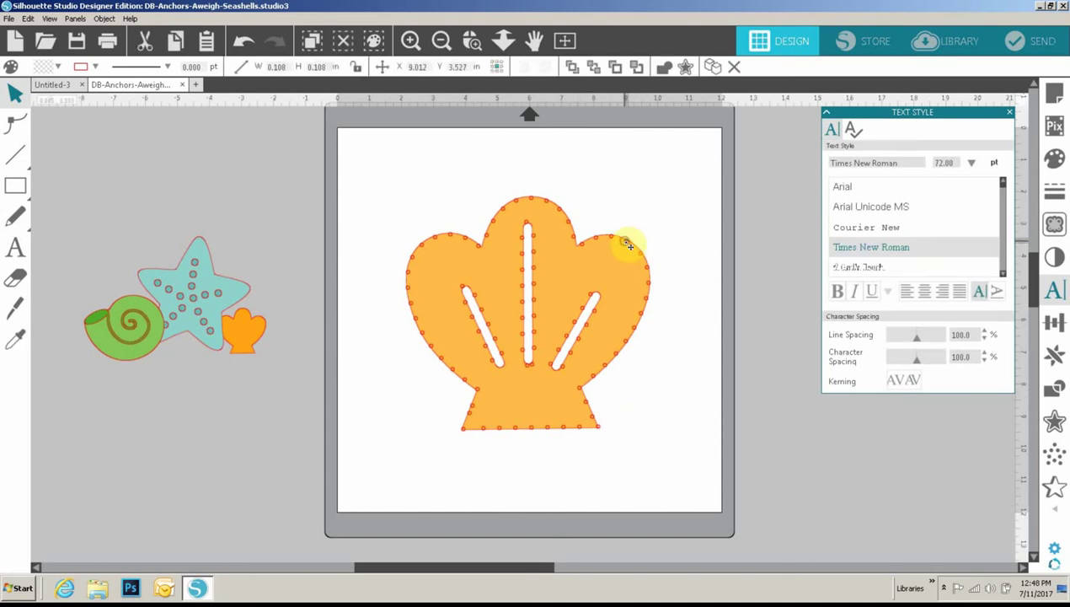
left_click(629, 246)
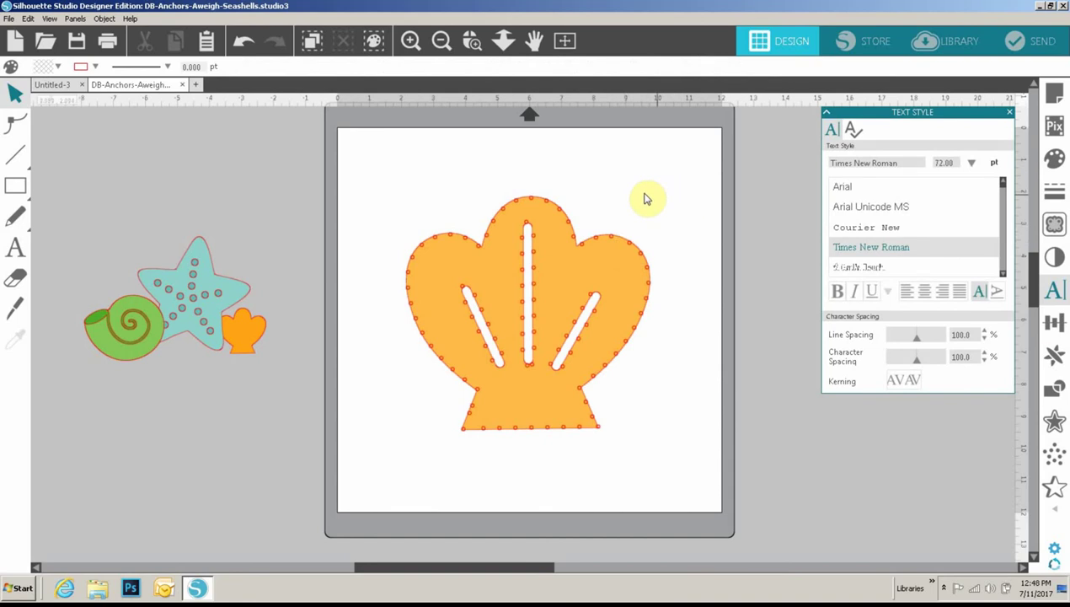
left_click(582, 249)
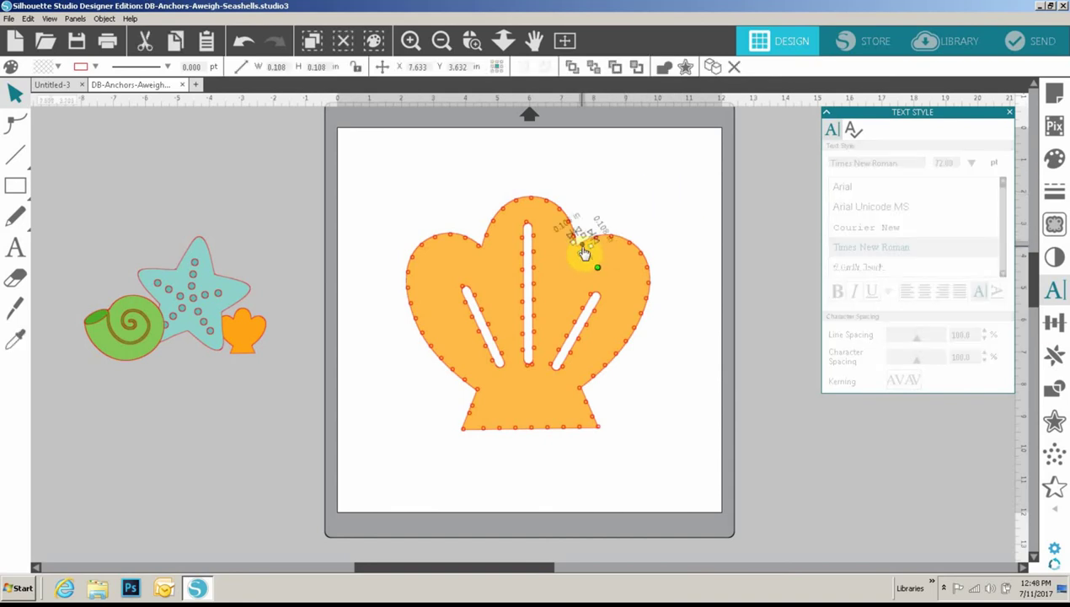
left_click_drag(582, 251, 578, 255)
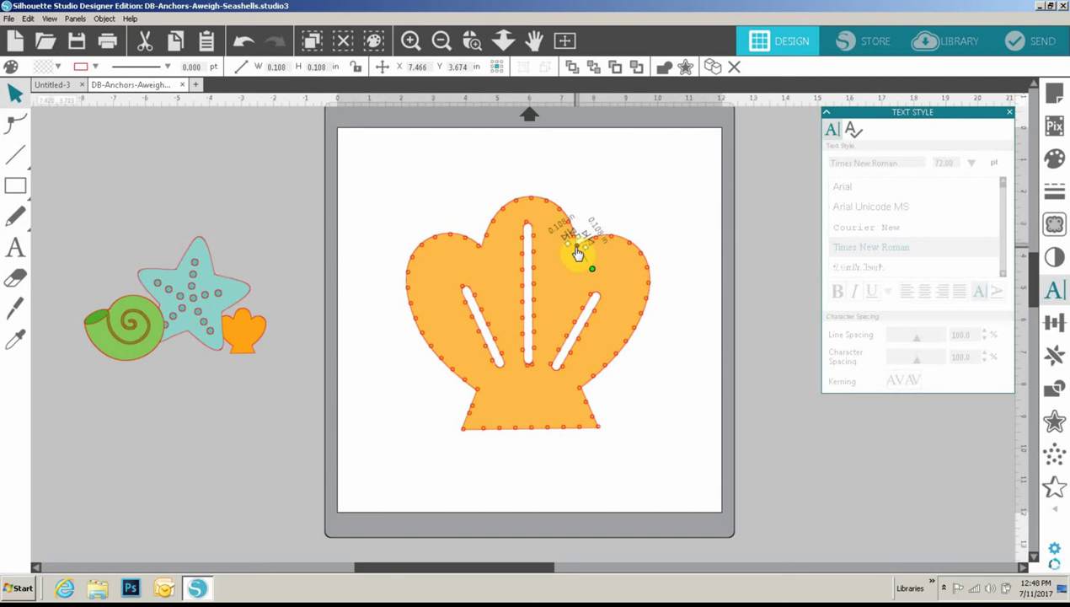
left_click(595, 208)
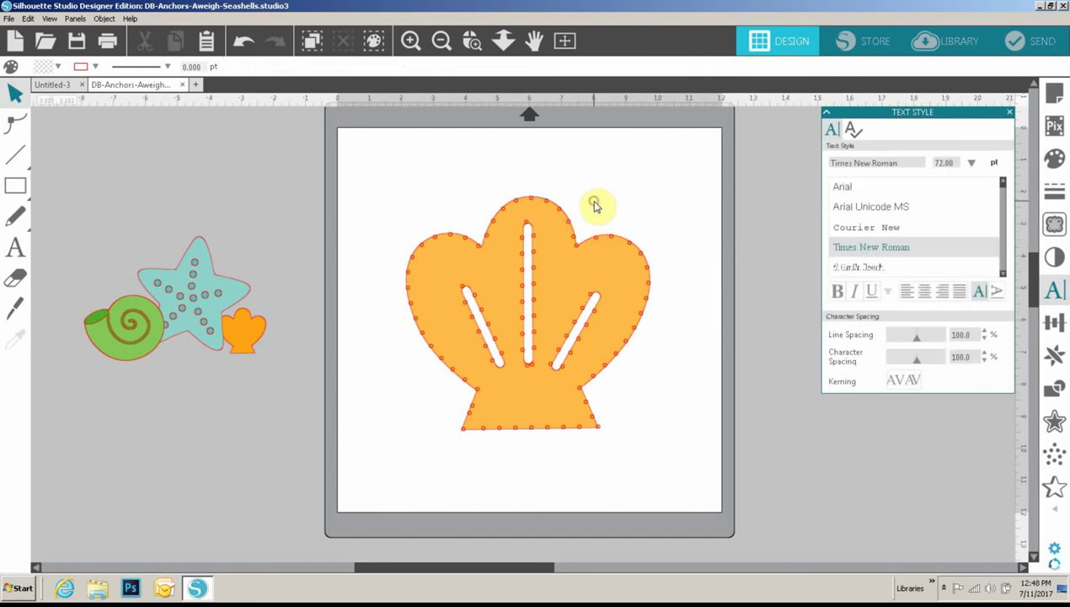
Zoom in and relocate the left-notch hole near the shell's lower-left corner, undoing an accidental shell shift.
left_click(480, 255)
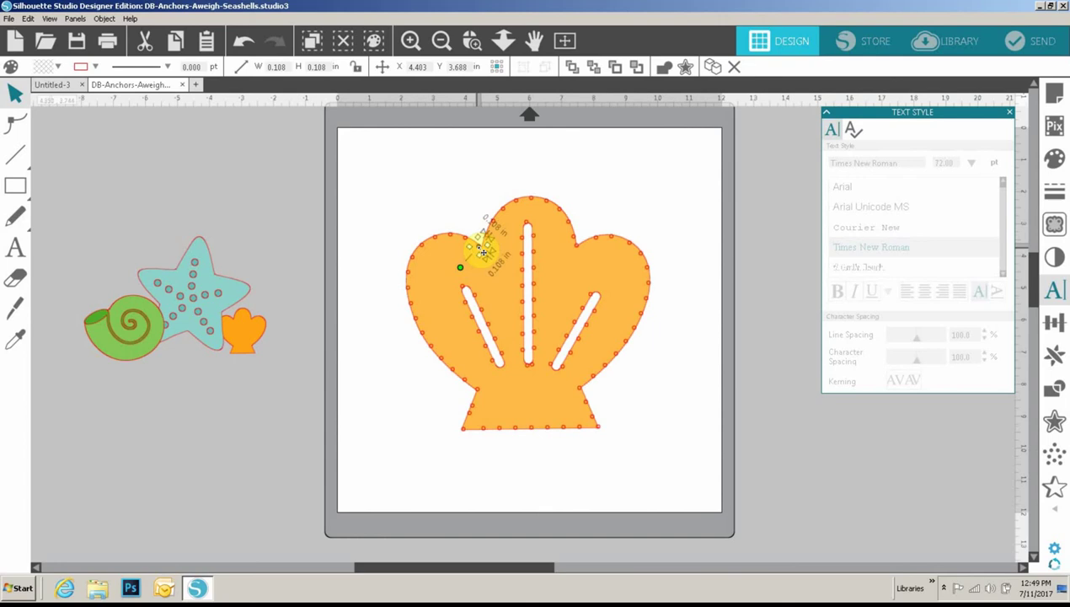
left_click(481, 254)
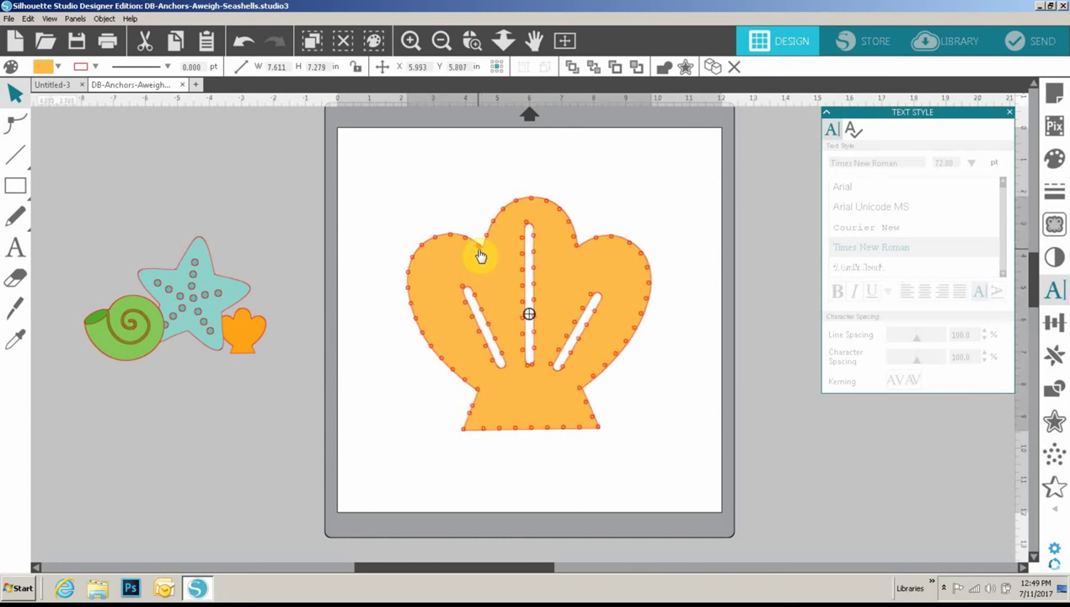
left_click(480, 253)
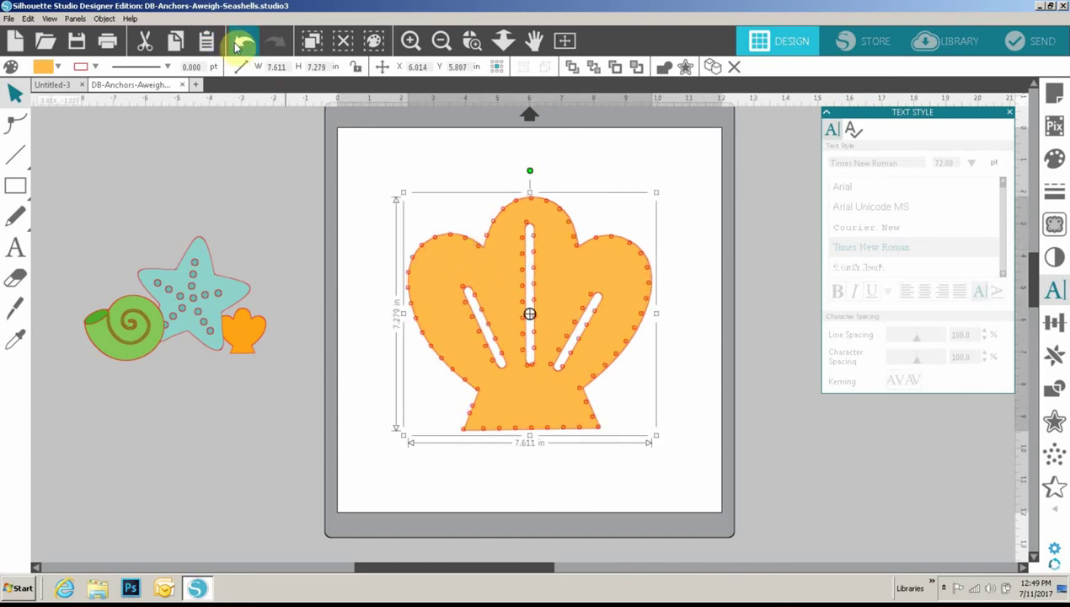
left_click(240, 43)
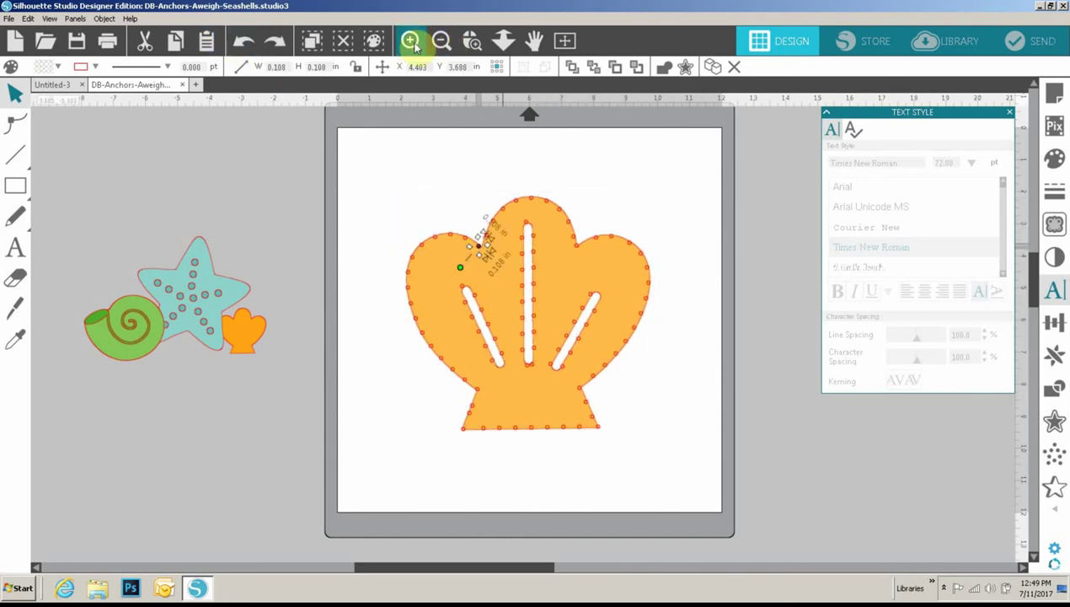
left_click(411, 42)
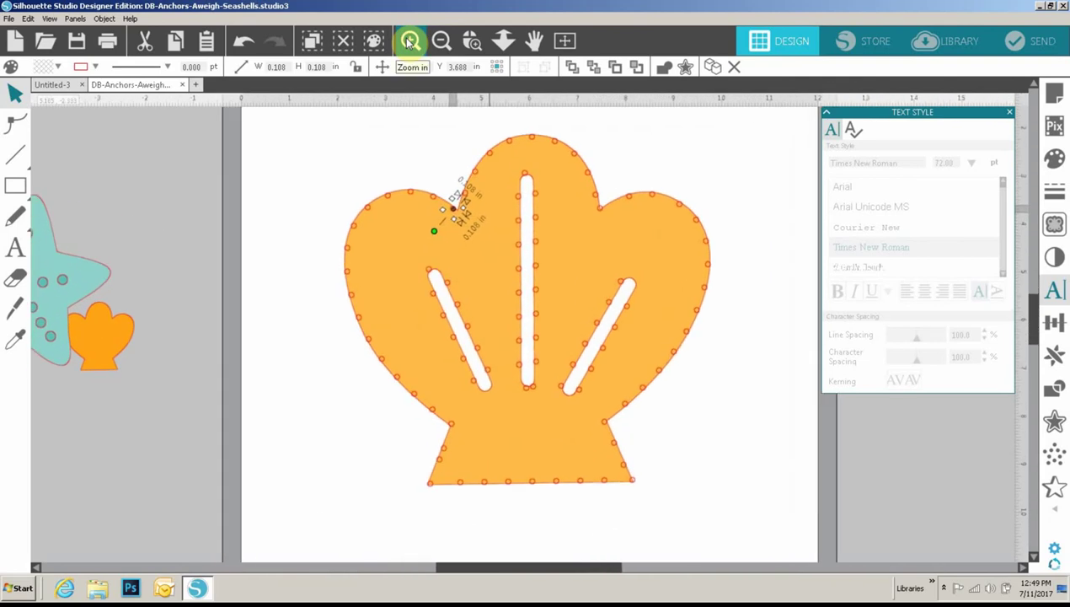
left_click(464, 229)
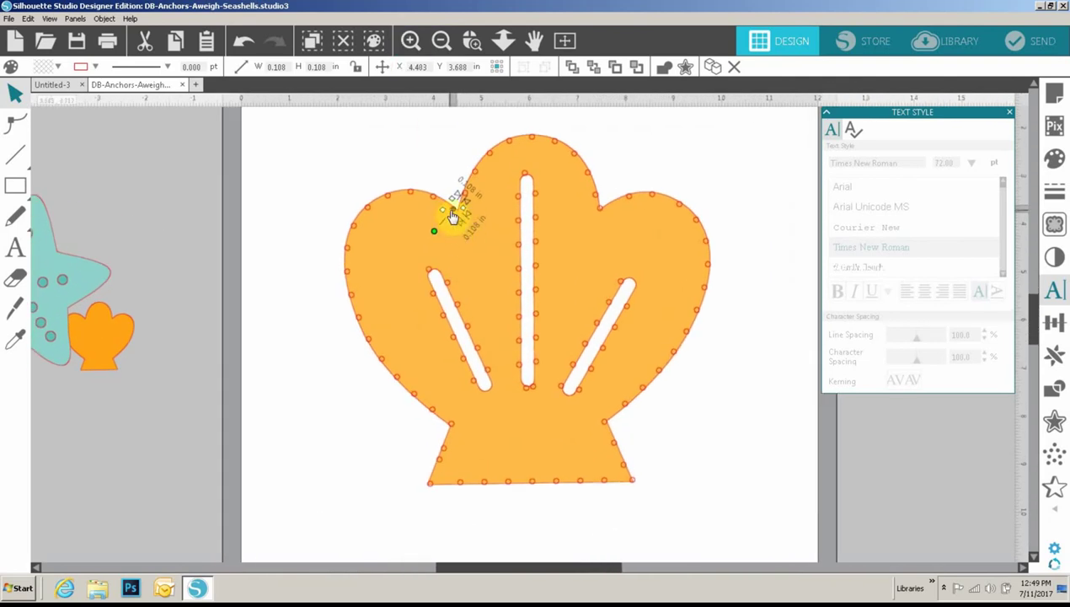
left_click_drag(452, 215, 456, 218)
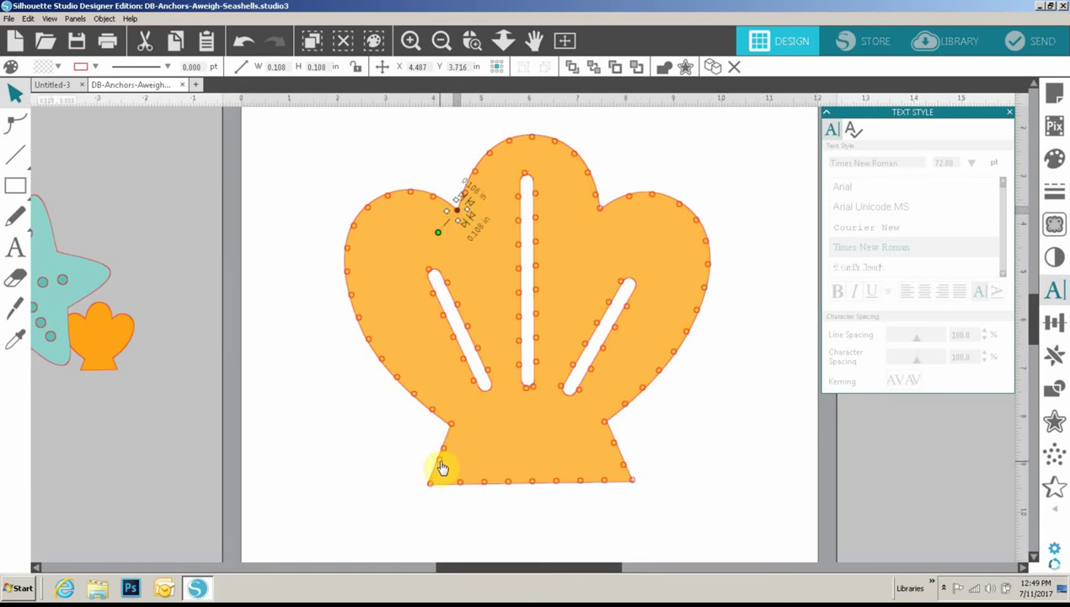
key("ctrl+x")
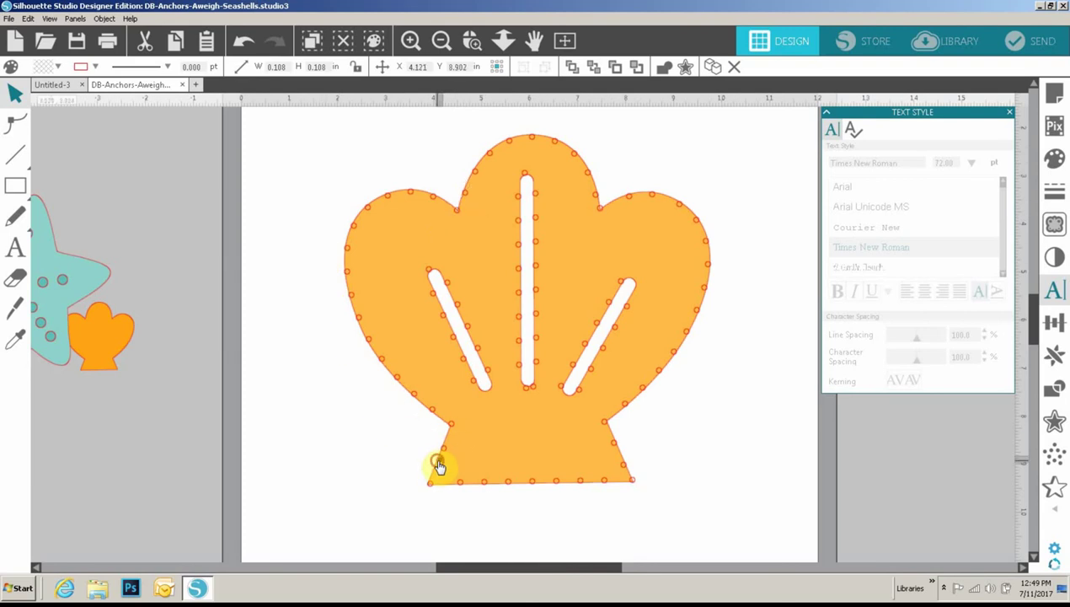
key("ctrl+v")
Nudge the relocated hole near the lower-left base corner slightly down and left.
left_click(438, 462)
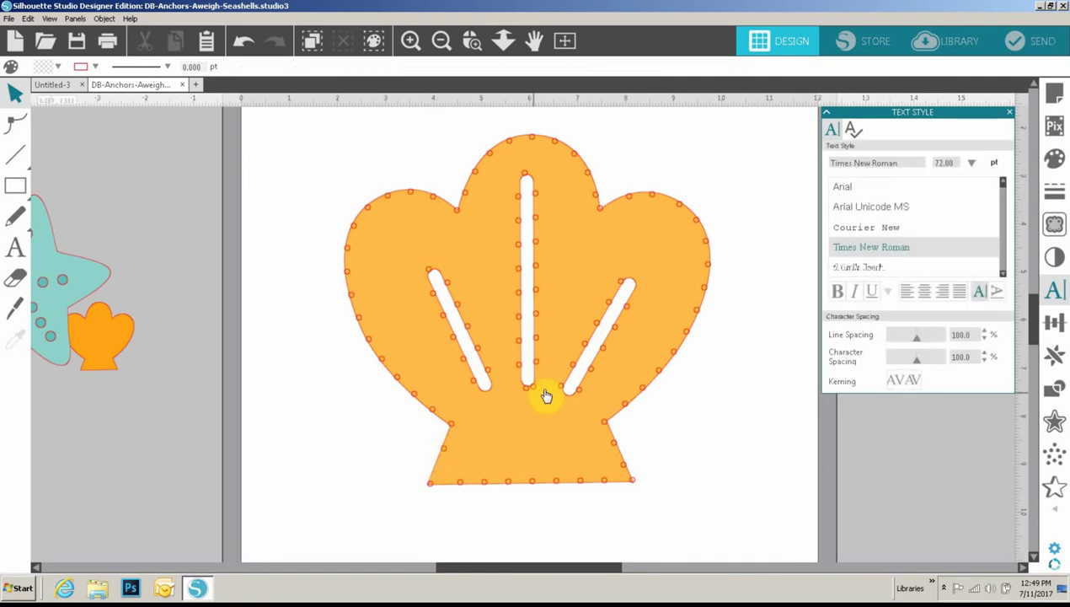
left_click(445, 457)
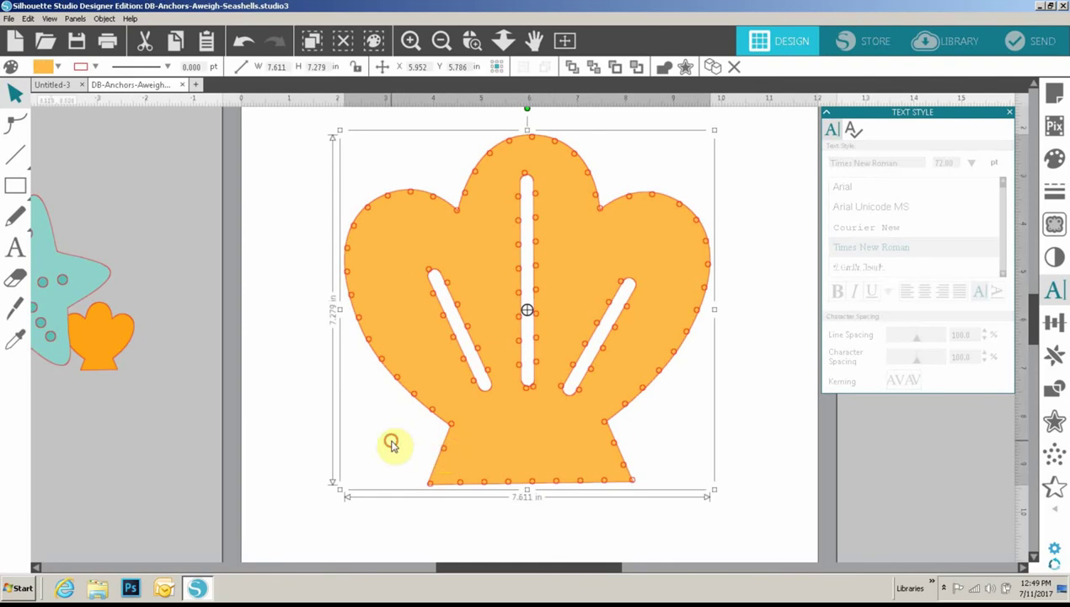
left_click(390, 444)
left_click(442, 454)
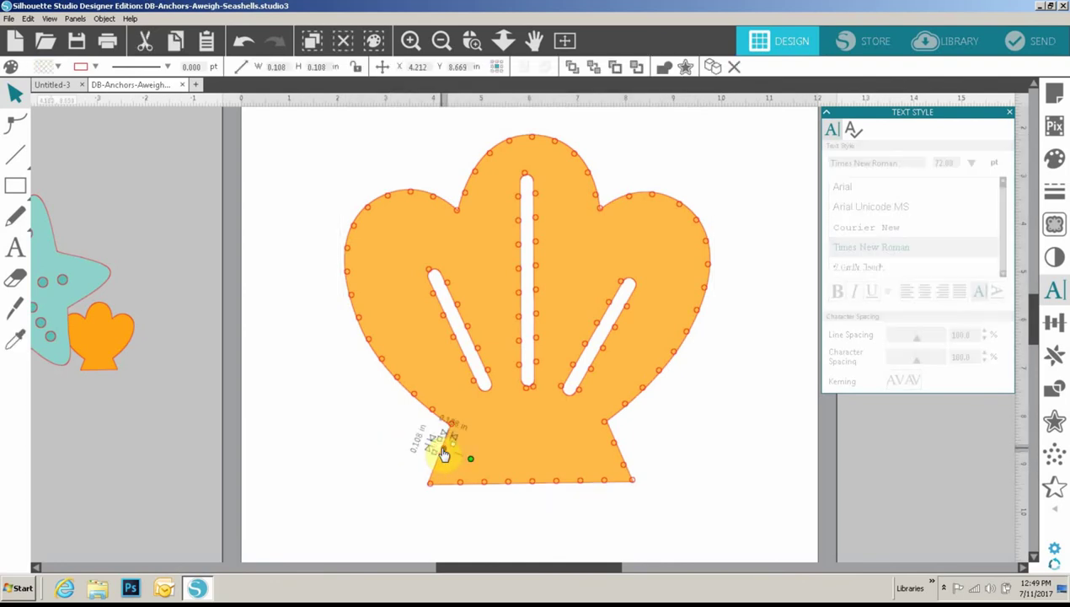
left_click_drag(444, 455, 441, 459)
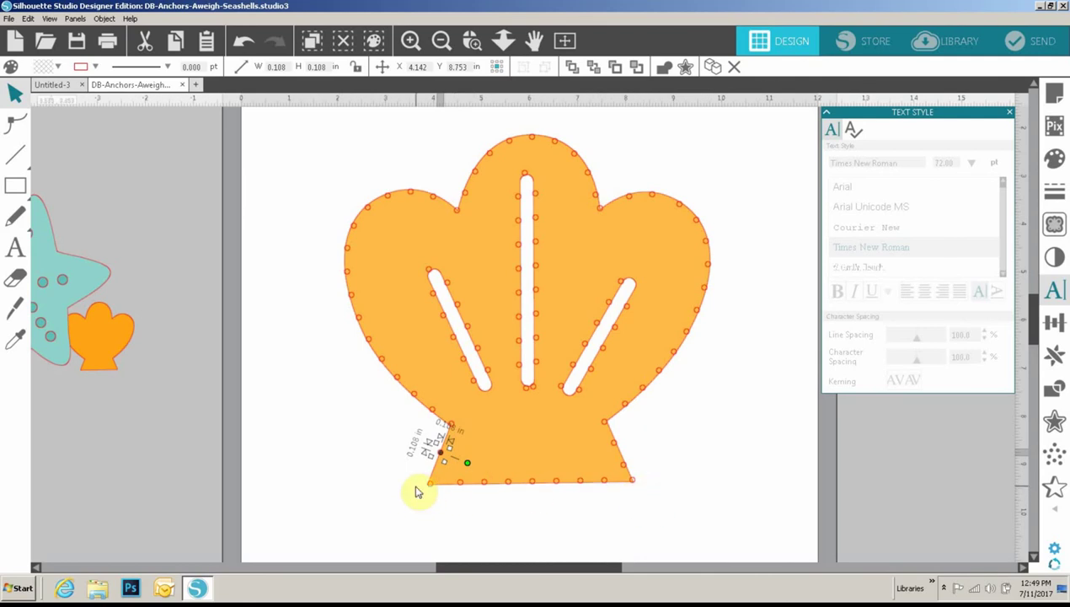
left_click(373, 431)
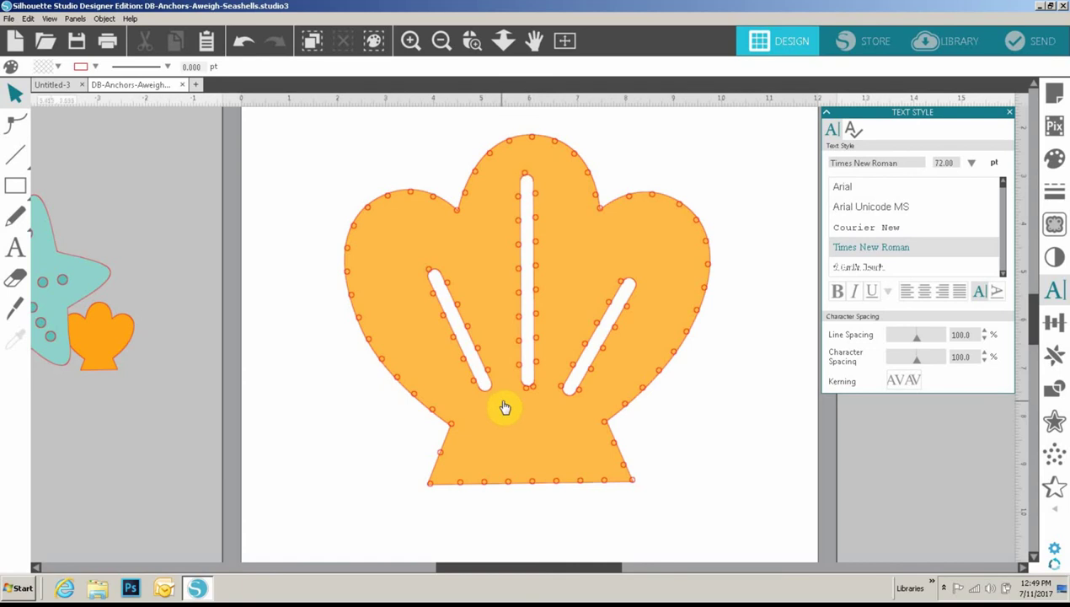
Drag the top centre-slot hole down to near the bottom of the slot.
left_click(525, 177)
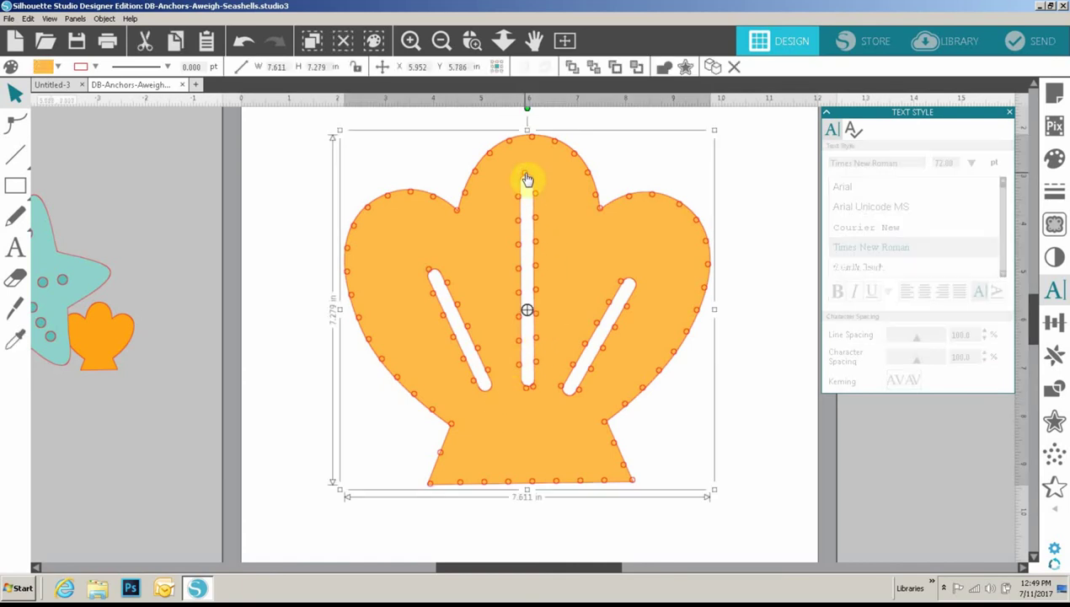
left_click(526, 180)
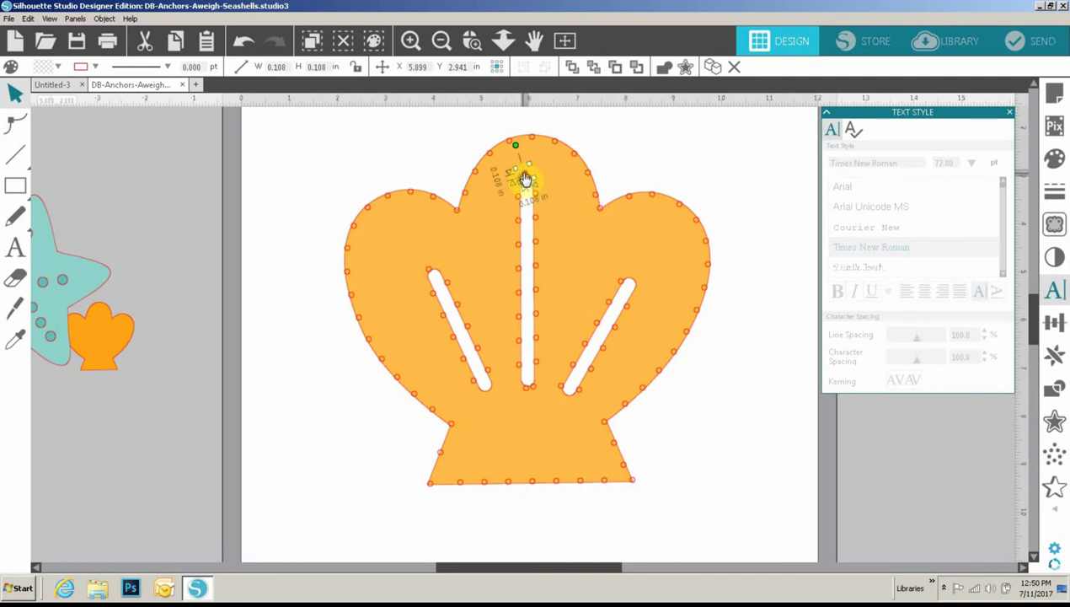
left_click_drag(525, 179, 528, 187)
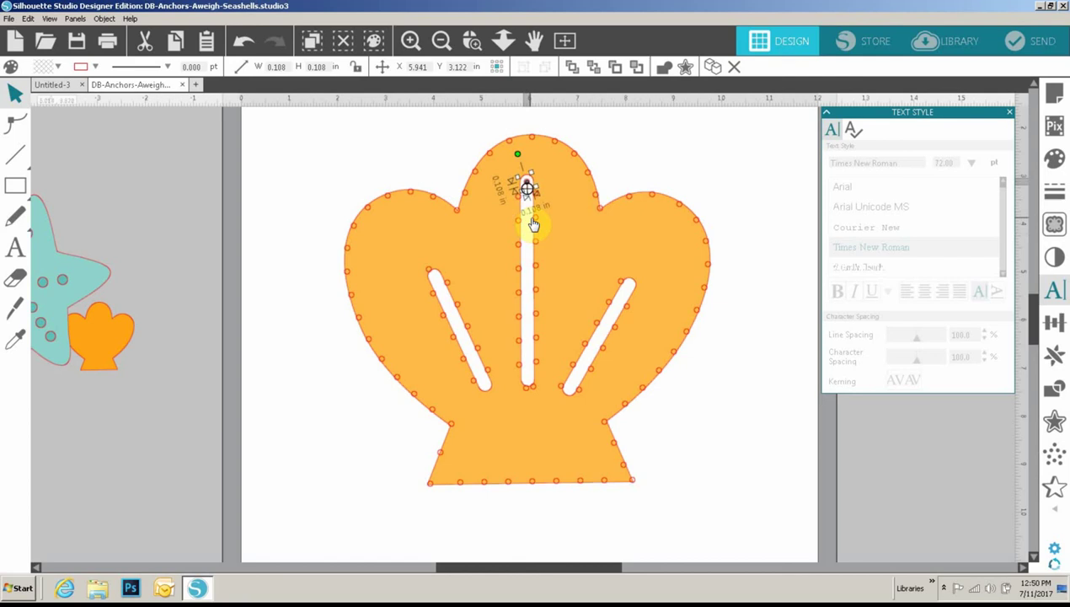
left_click_drag(535, 224, 525, 216)
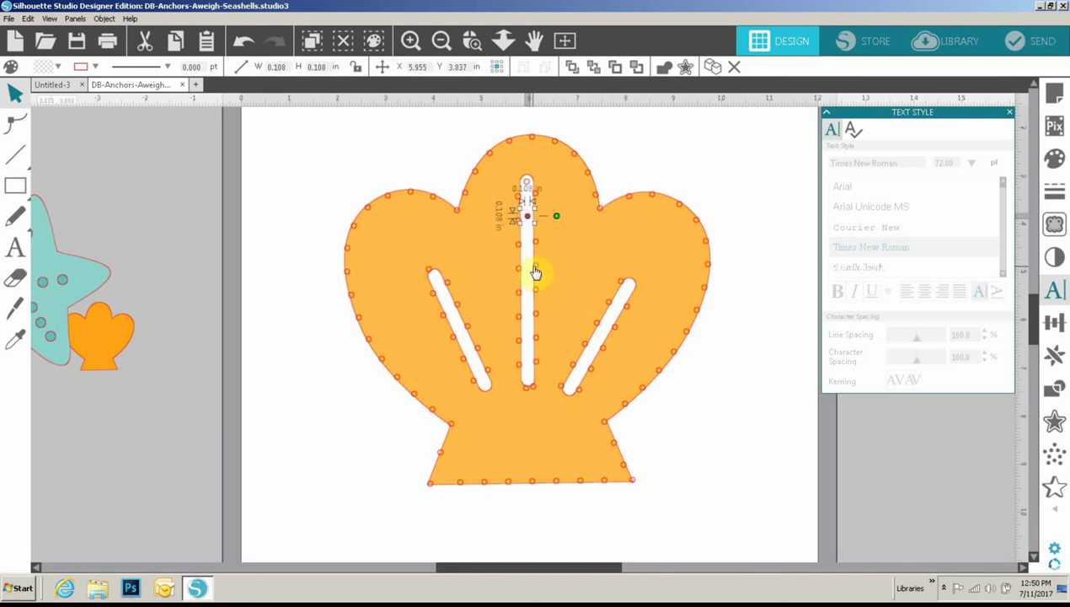
left_click_drag(533, 272, 527, 298)
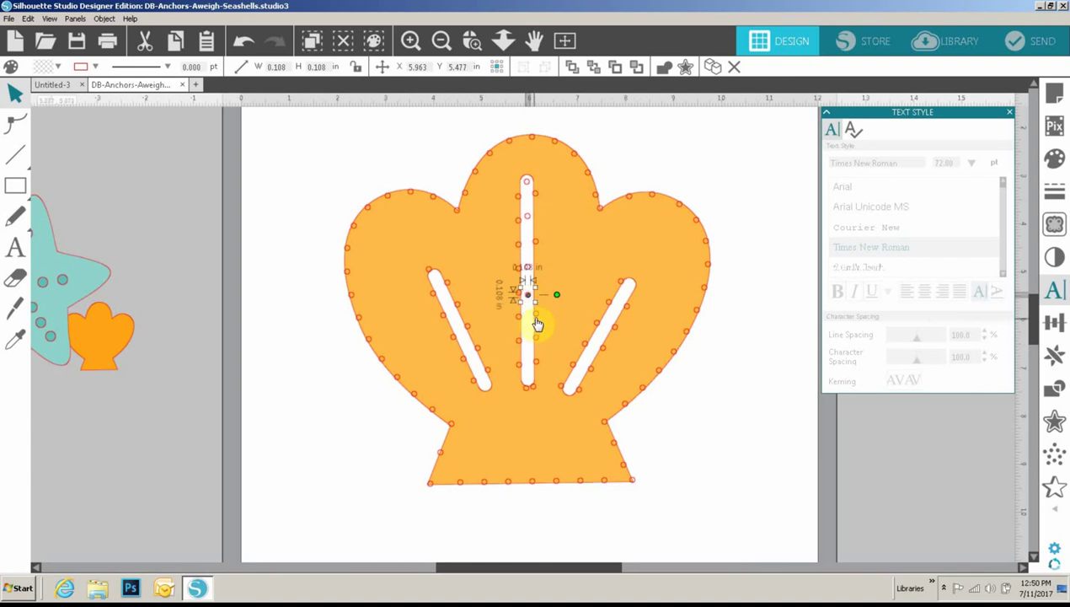
left_click_drag(538, 344, 527, 342)
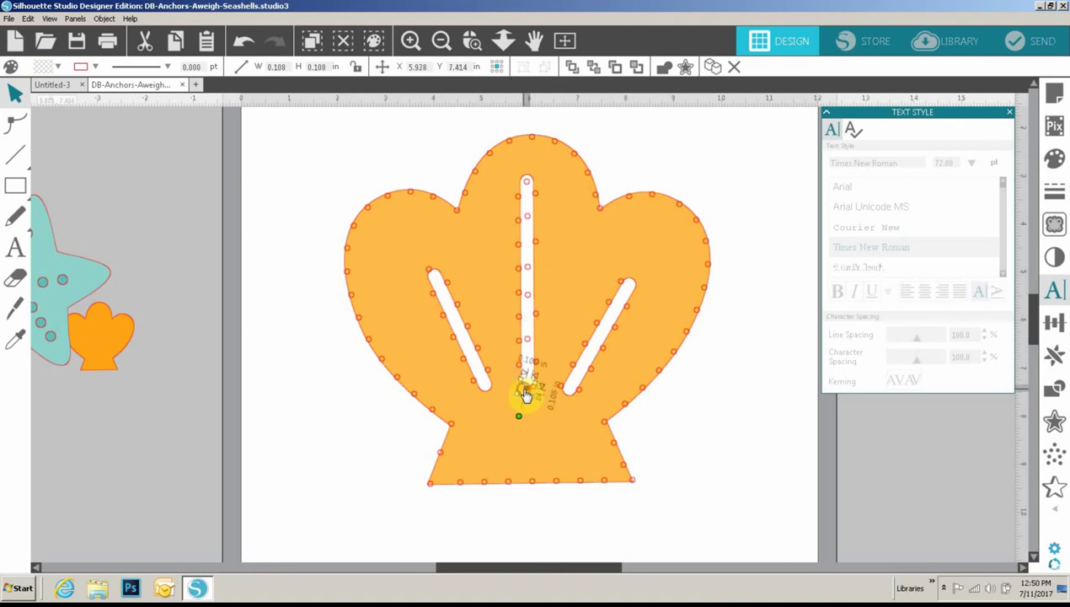
left_click(345, 158)
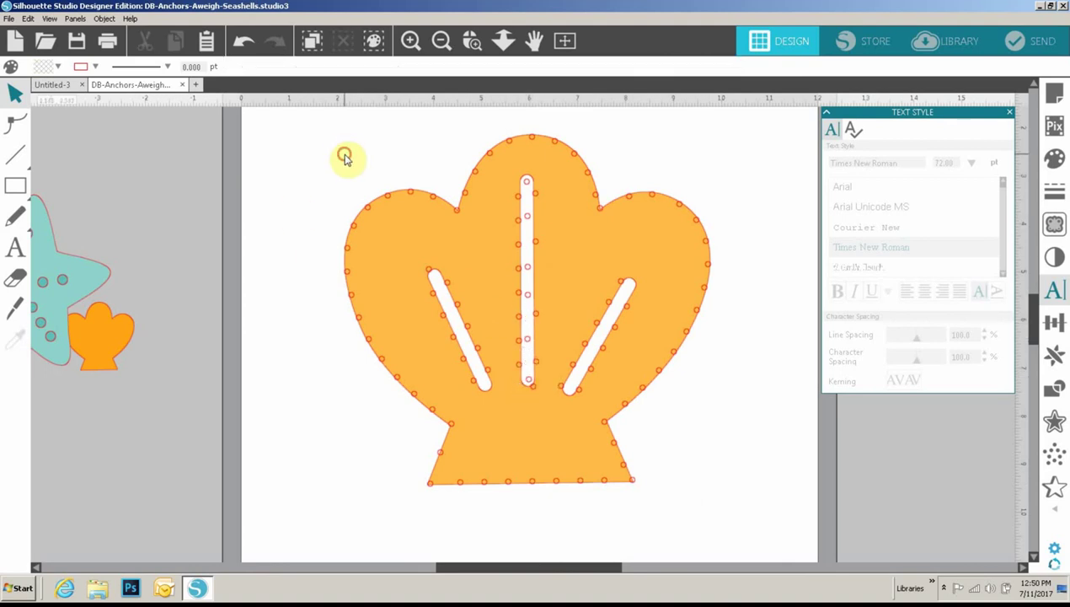
Drag another hole in the centre slot further down the slot.
left_click(529, 187)
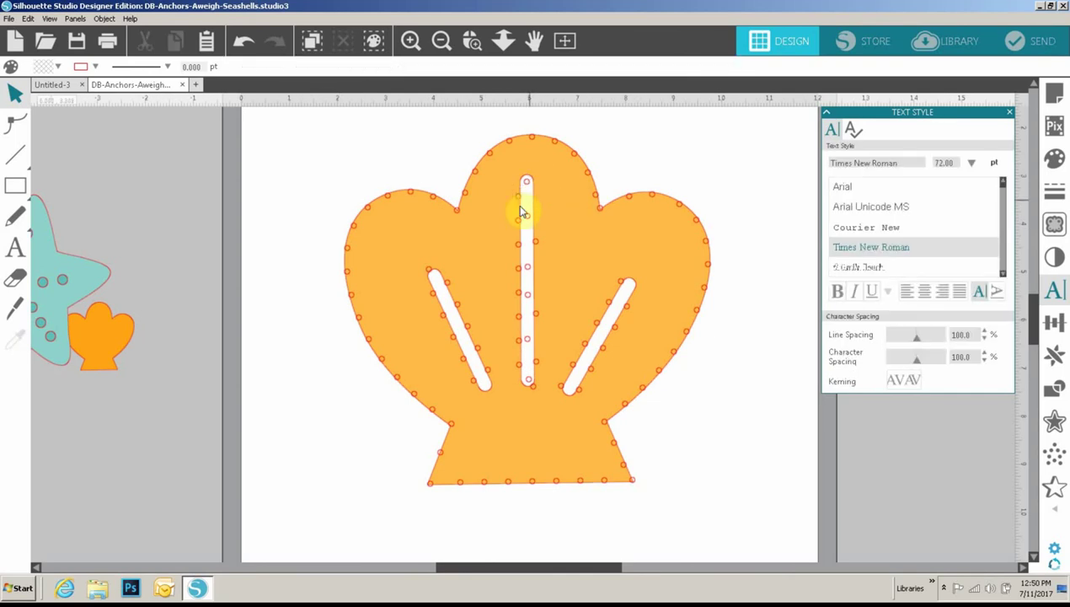
left_click(515, 203)
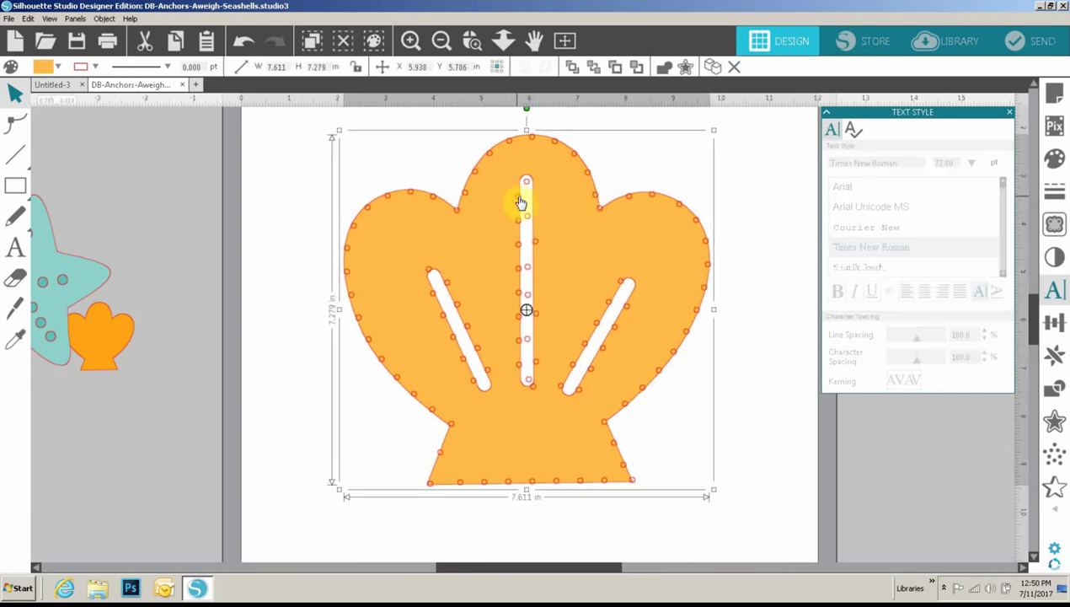
left_click_drag(520, 203, 521, 203)
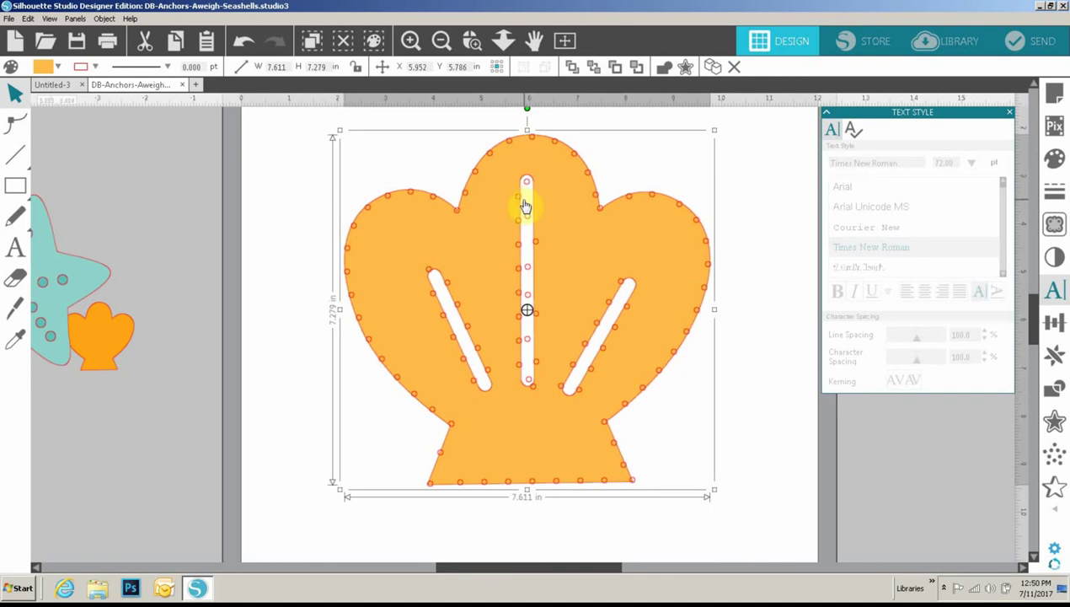
left_click(524, 226)
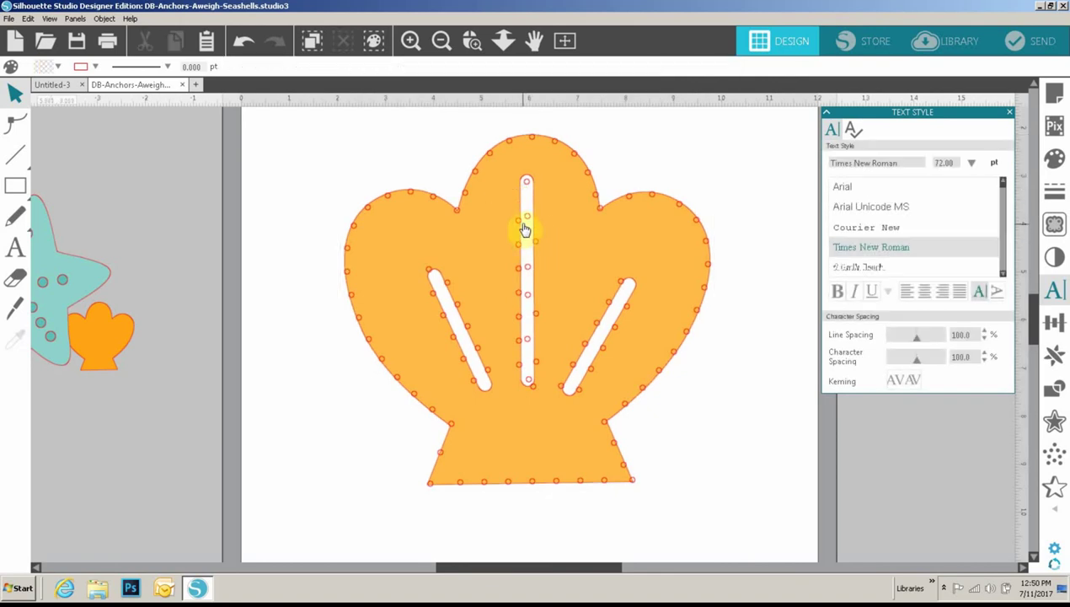
left_click(523, 226)
left_click_drag(520, 223, 523, 262)
Delete a stray hole beside the centre slot, restoring the shell after an accidental deletion.
left_click(536, 246)
left_click(521, 258)
left_click(520, 247)
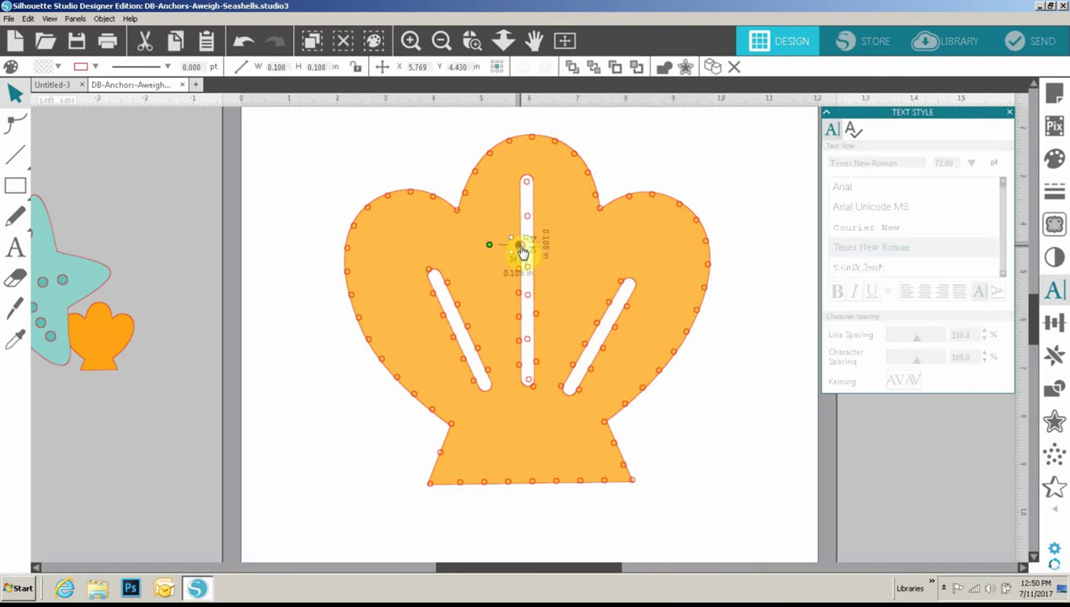
key("Delete")
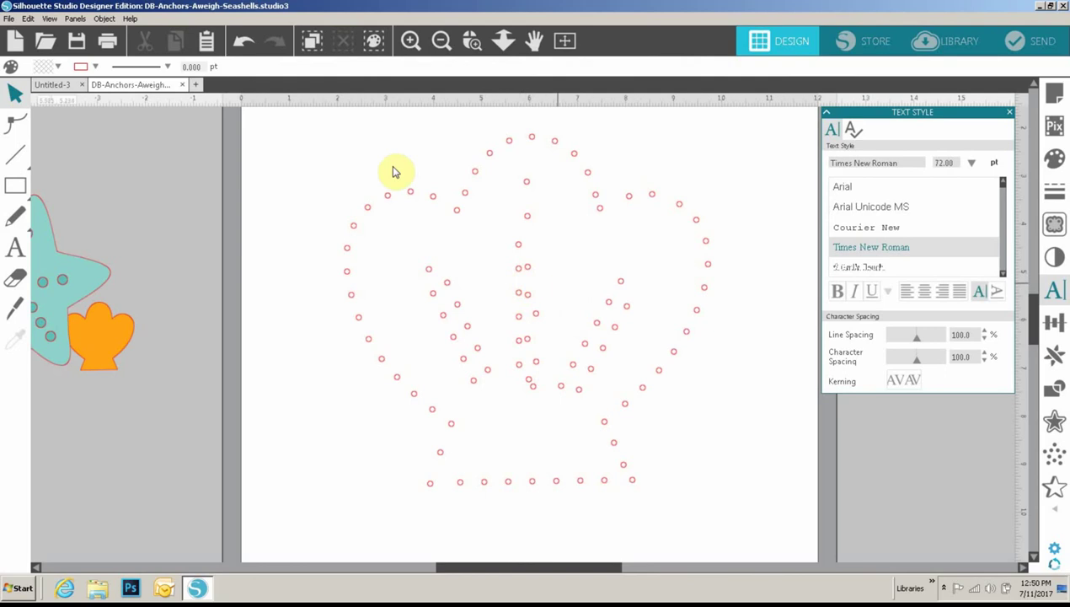
left_click(245, 41)
left_click(521, 280)
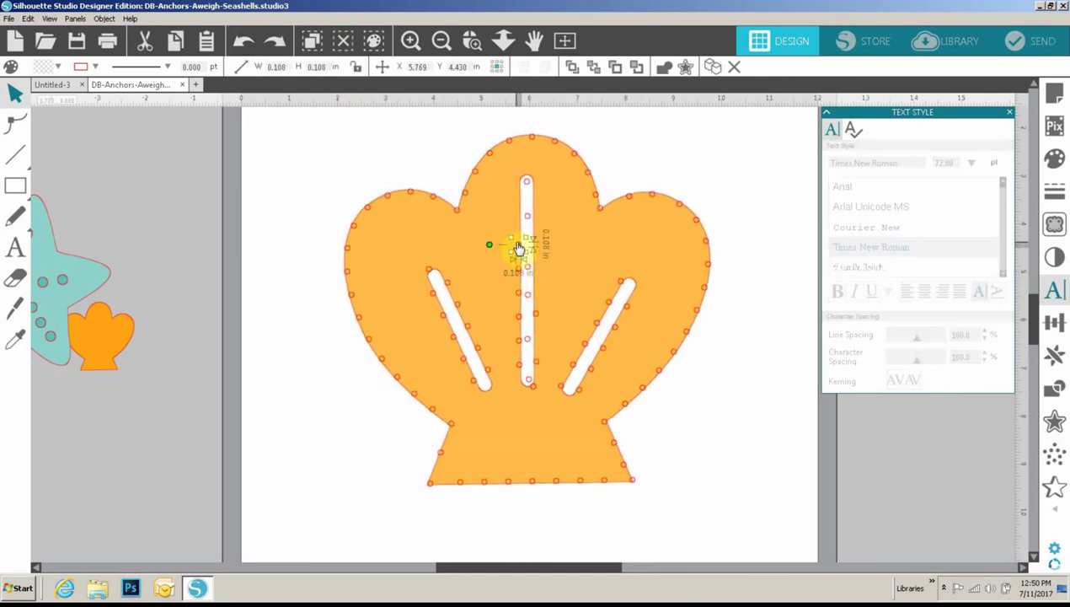
key("Delete")
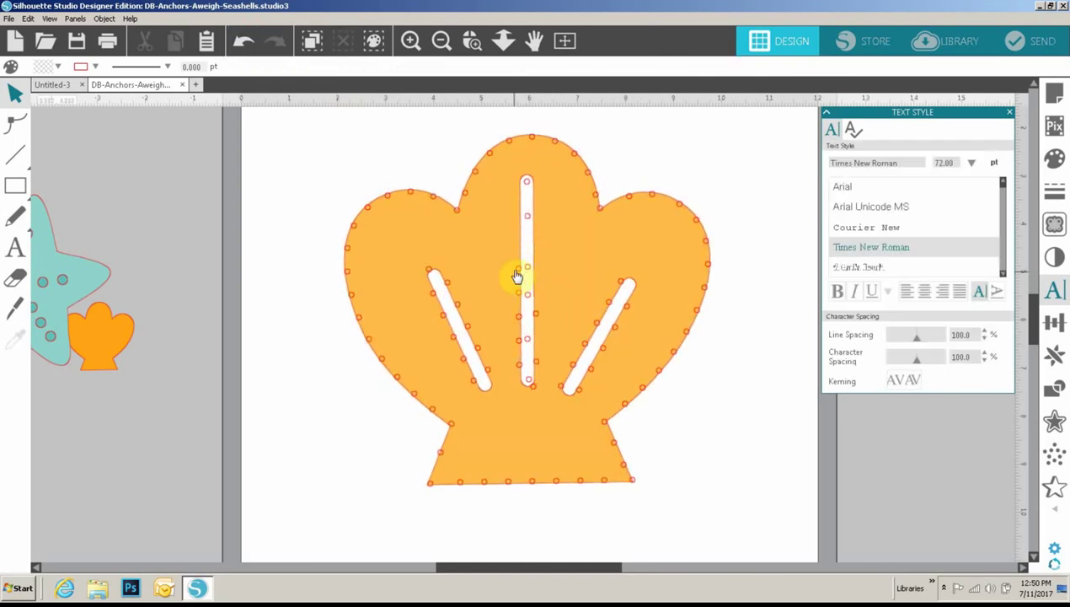
Zoom in on the shell and inspect the holes left of the centre slot.
left_click(521, 274)
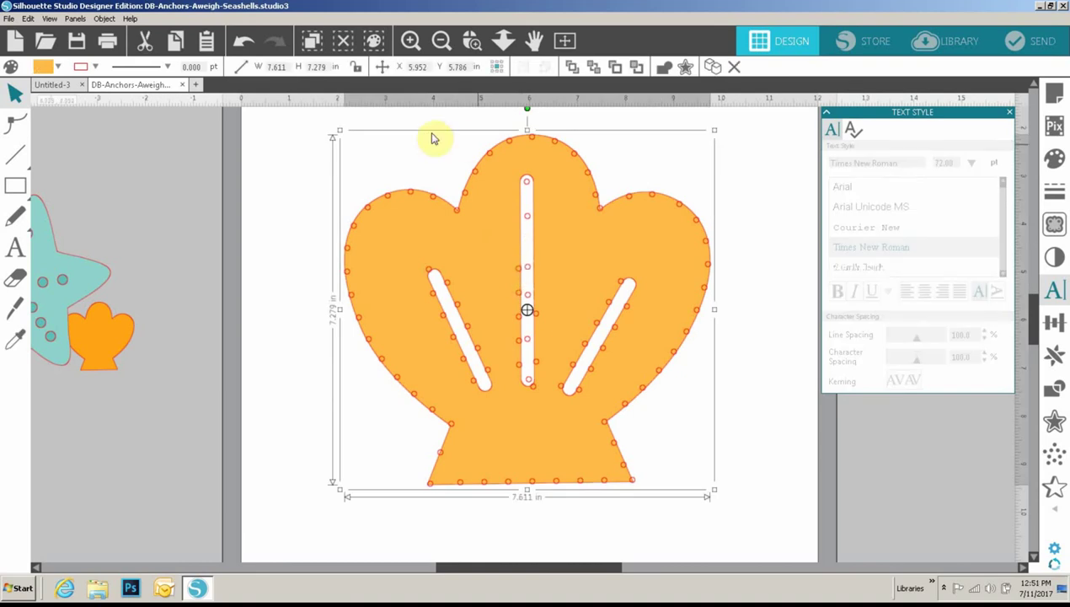
left_click(410, 40)
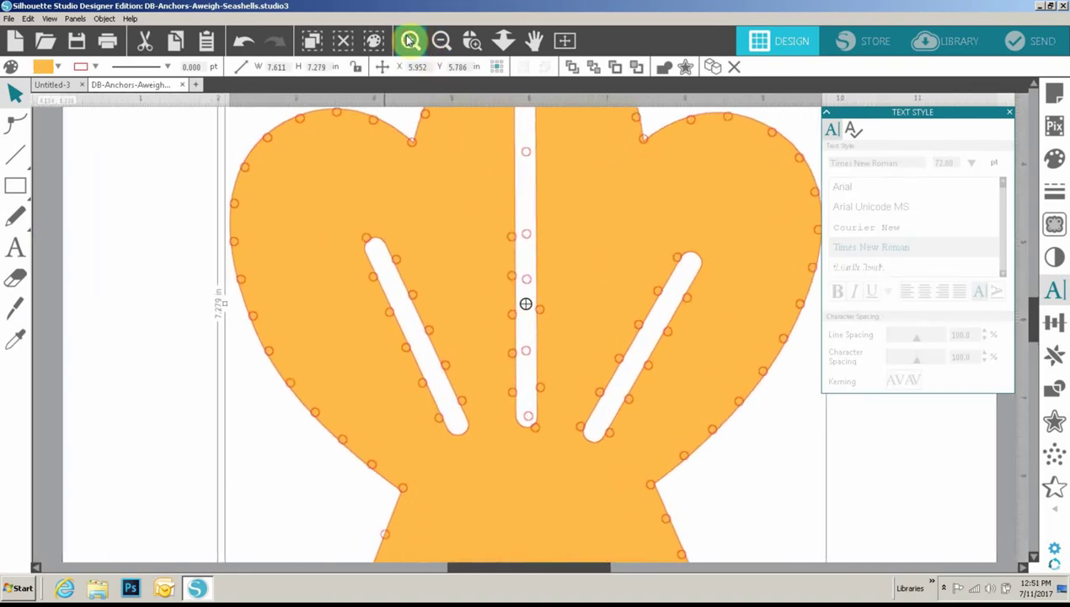
left_click(513, 209)
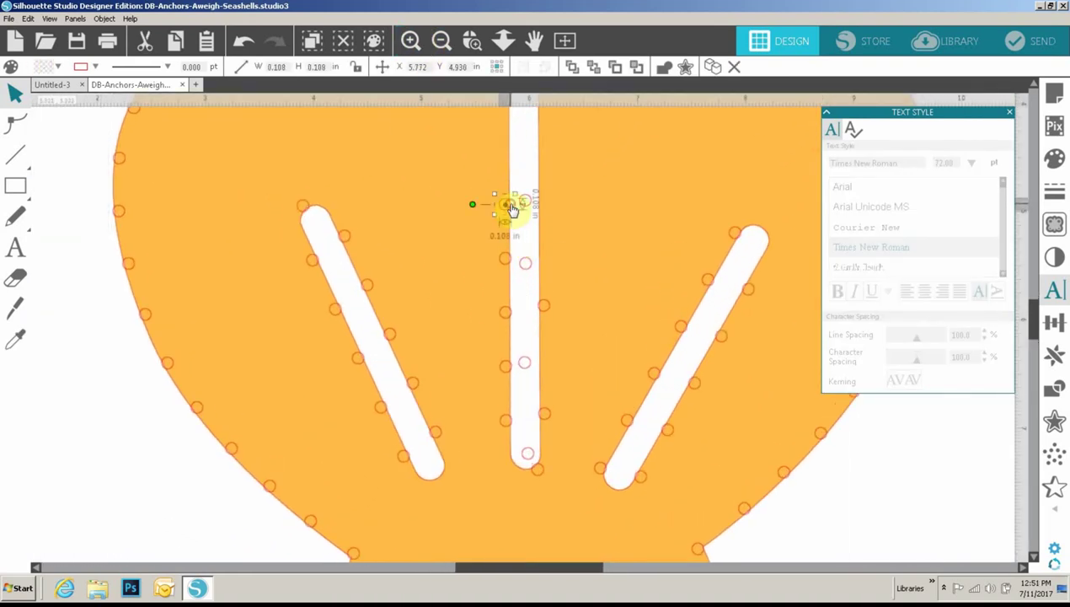
left_click(512, 262)
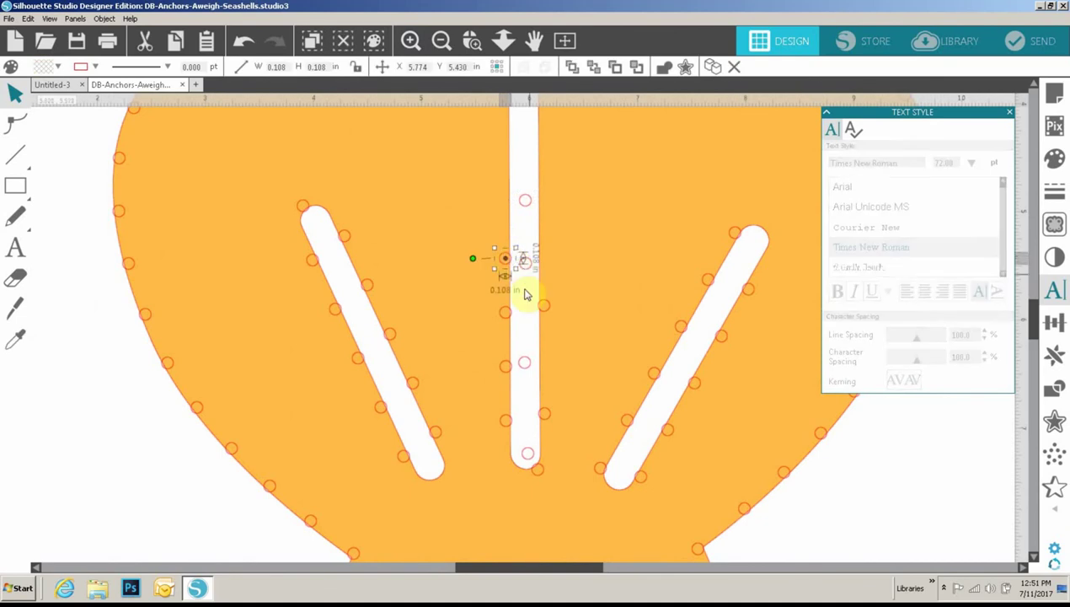
left_click(510, 324)
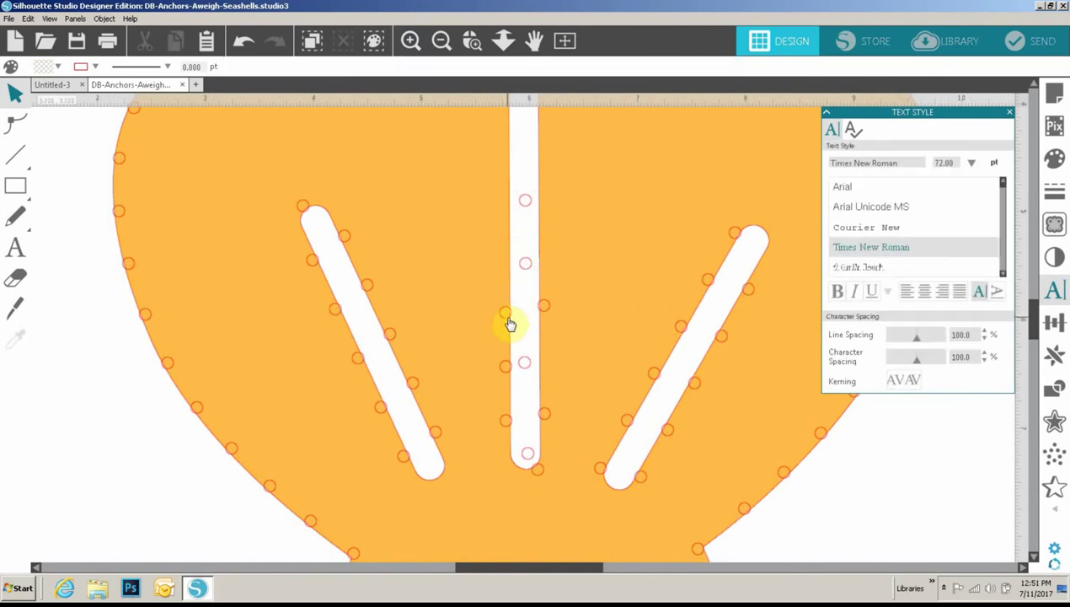
left_click(509, 371)
left_click(509, 371)
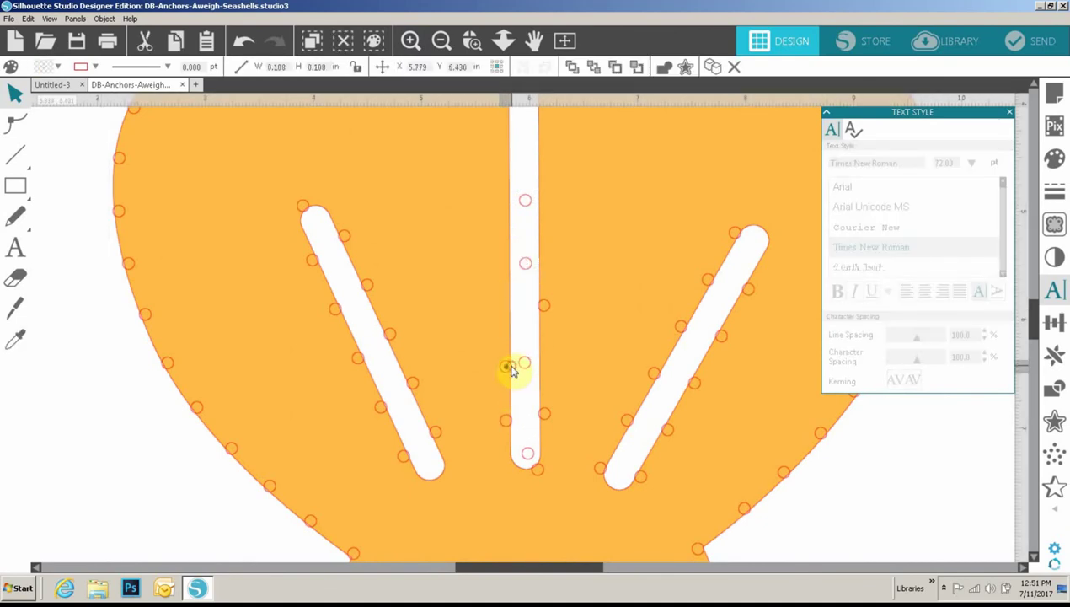
left_click(512, 425)
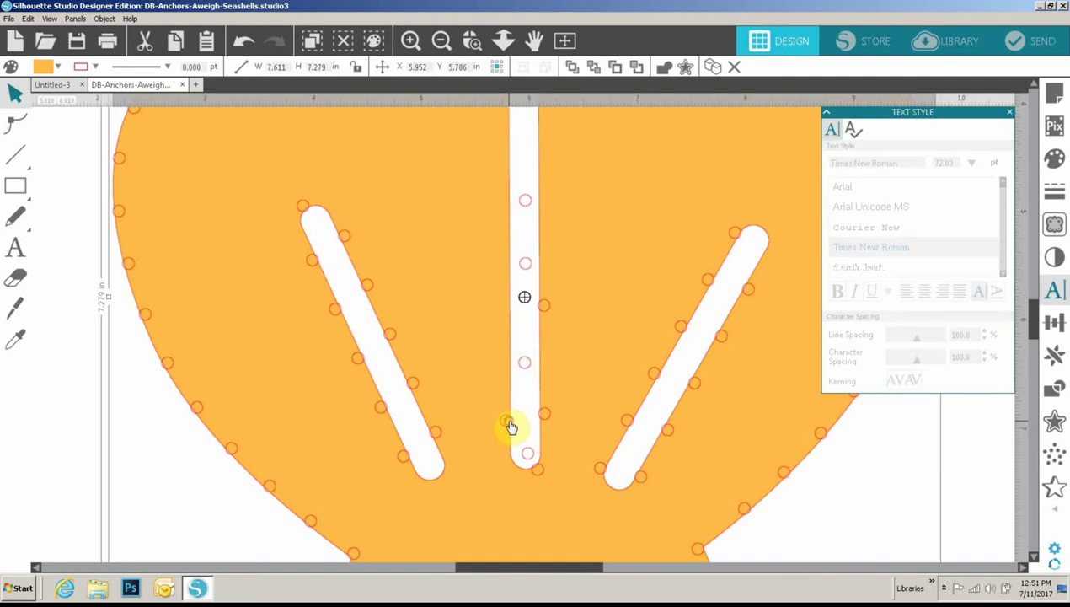
left_click(542, 305)
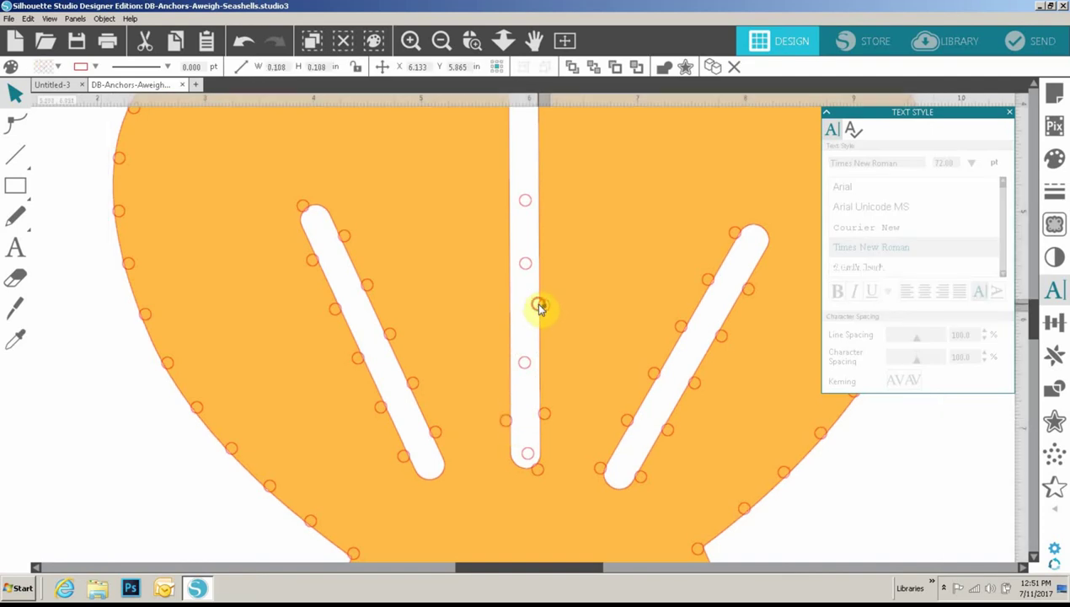
left_click(510, 445)
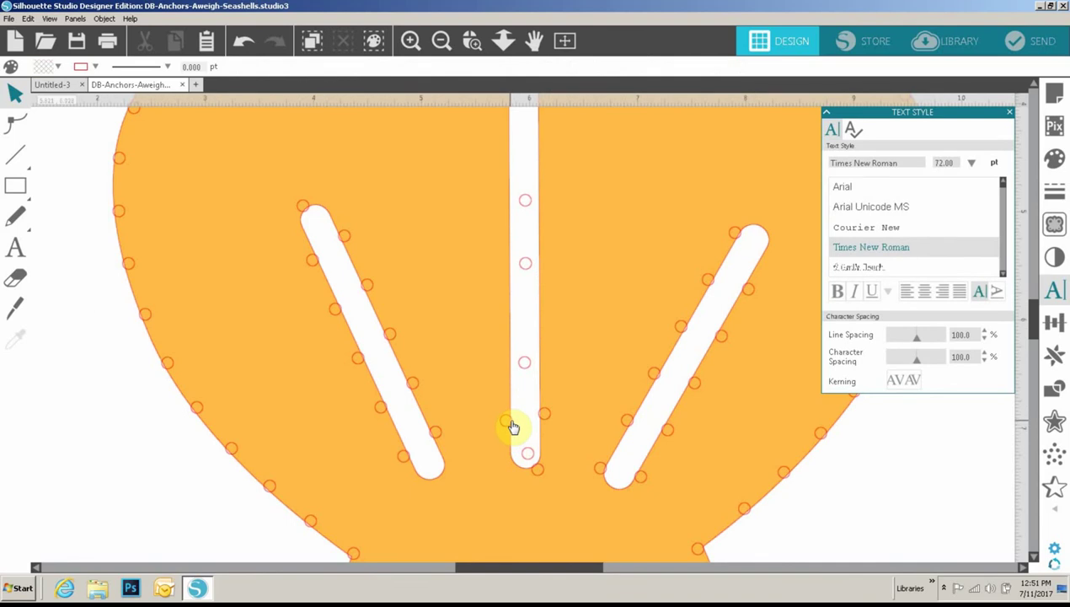
Check the stray hole beside the middle slot's tip, leaving the shell shape in place.
left_click(512, 425)
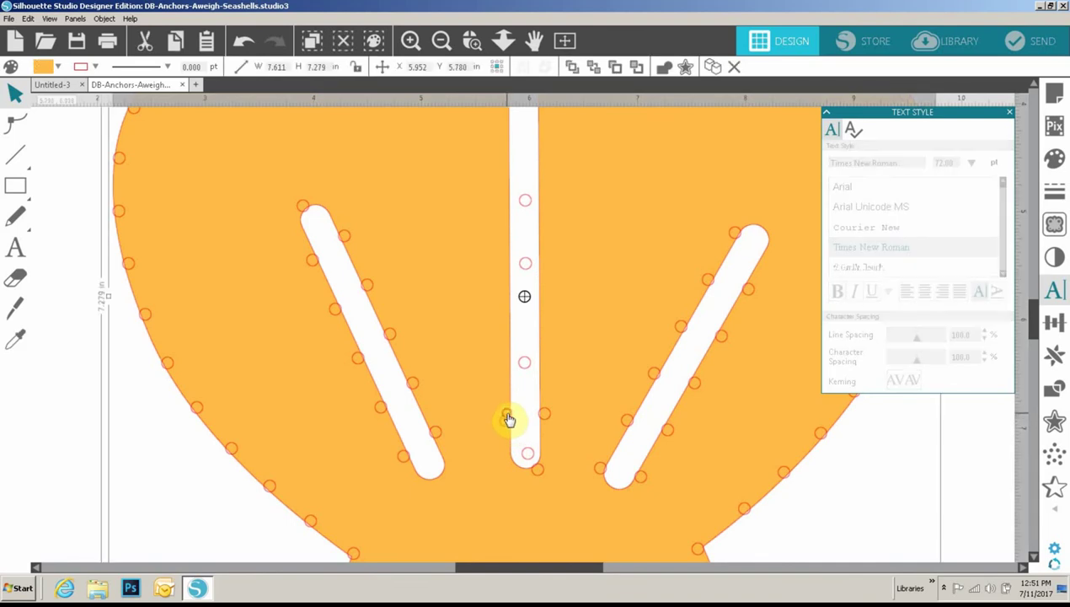
left_click_drag(508, 419, 514, 427)
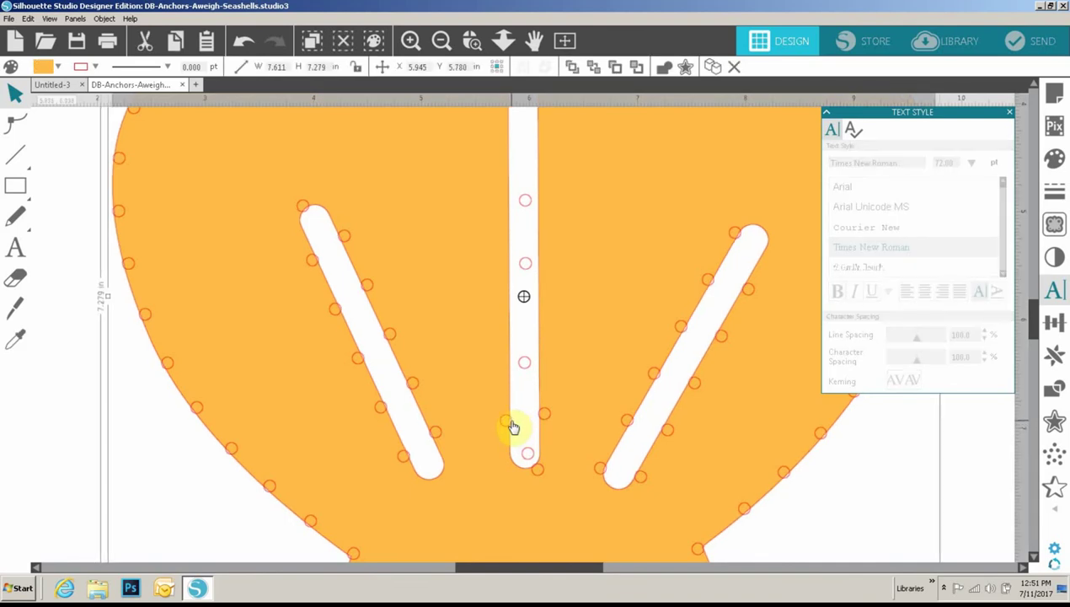
left_click(547, 427)
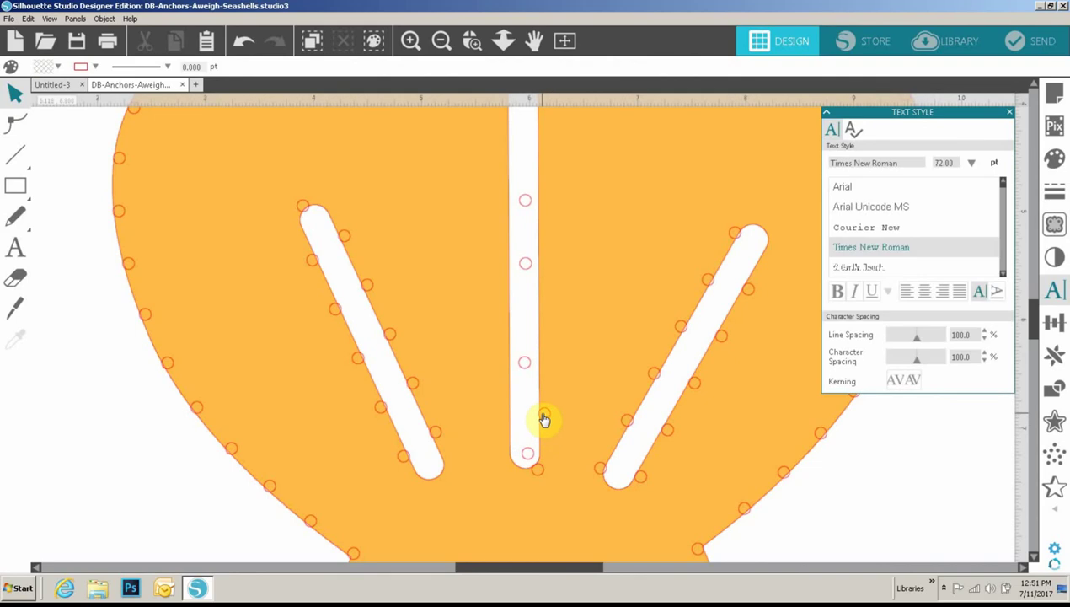
left_click(543, 418)
left_click(526, 469)
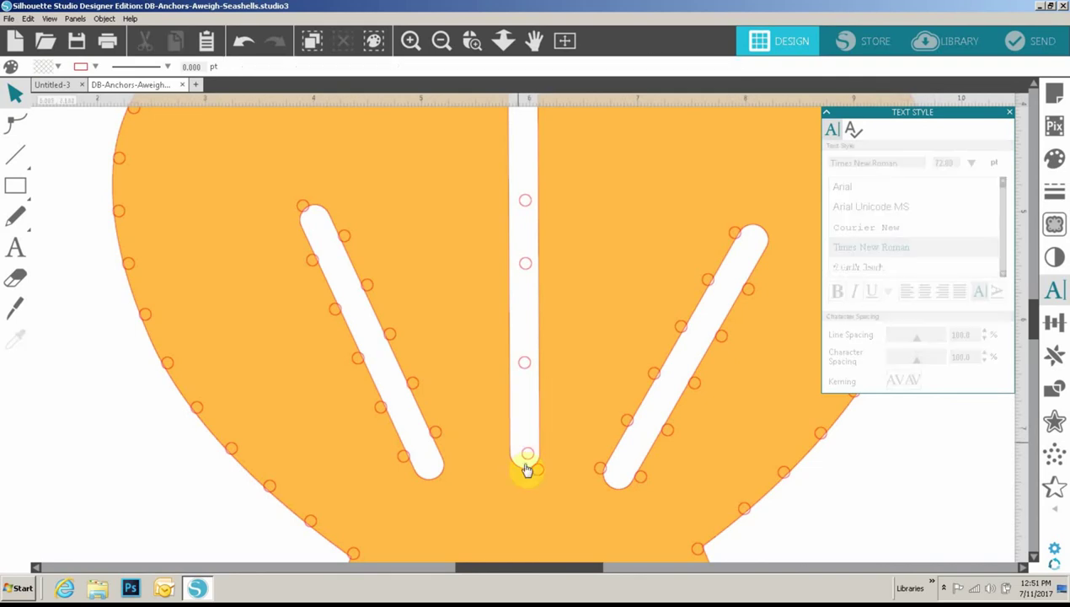
left_click(537, 472)
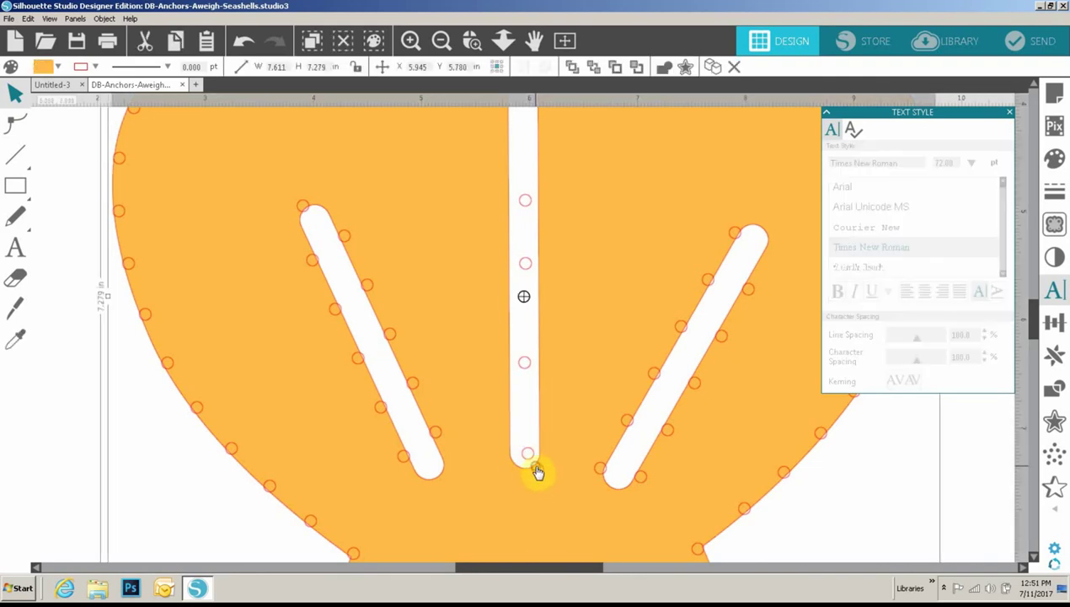
left_click(516, 231)
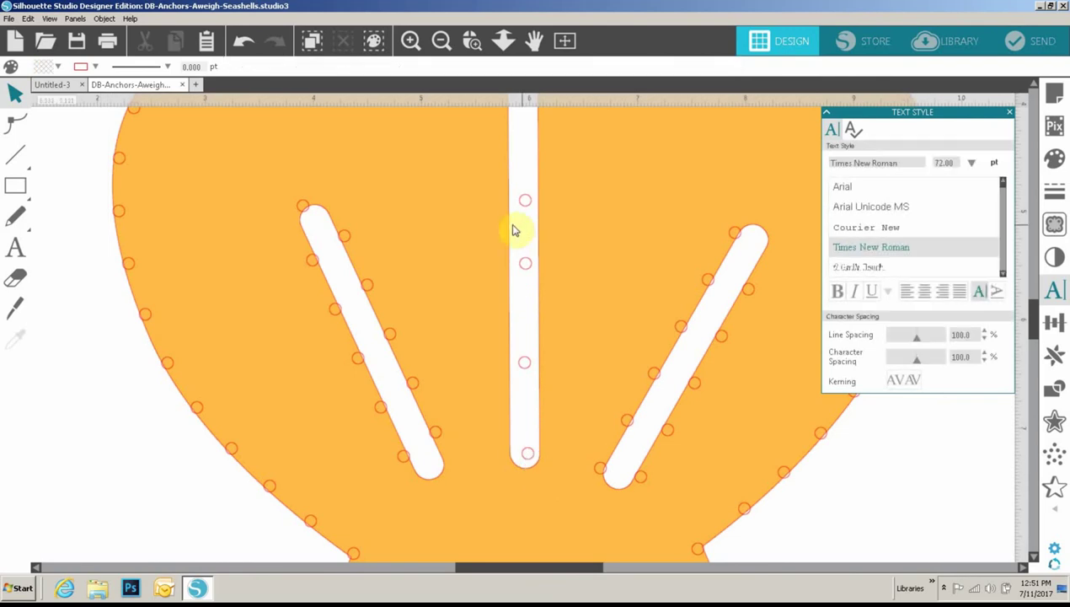
left_click(307, 215)
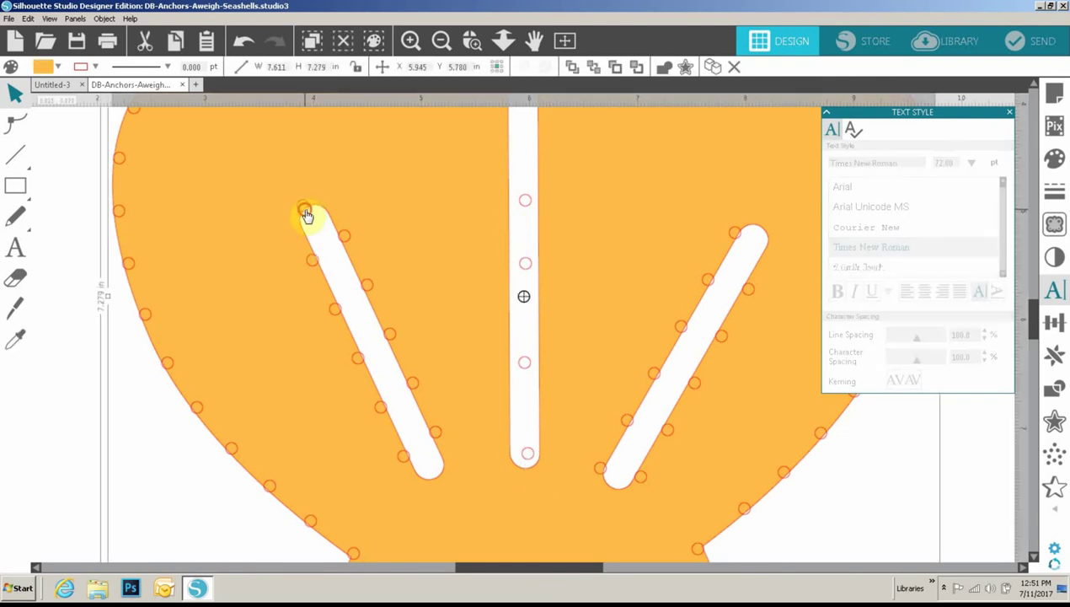
left_click(71, 152)
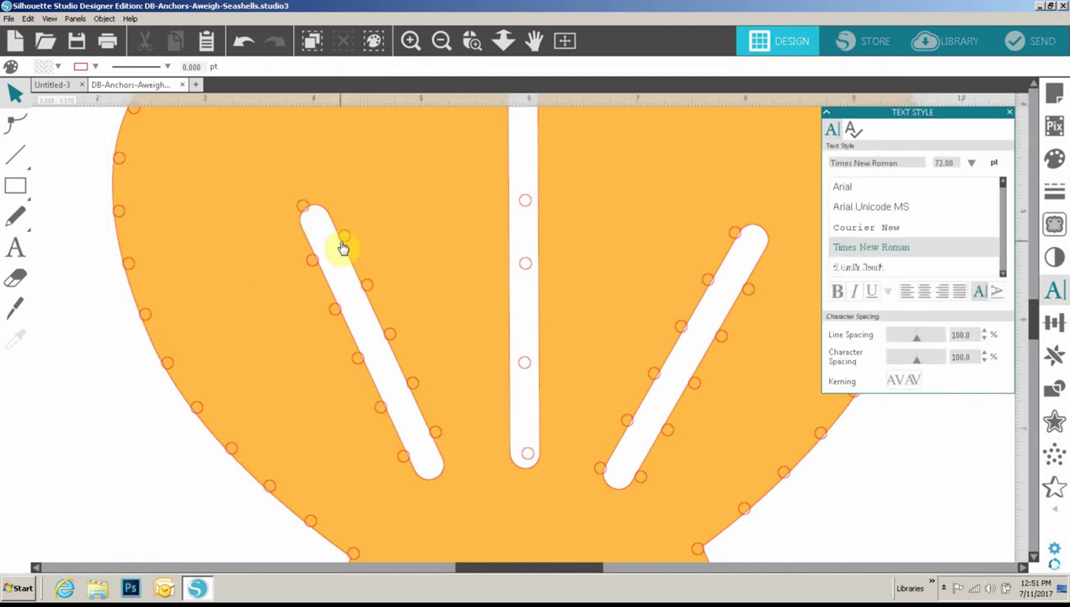
Move the left slot's holes onto its centre line, one down to its lower end.
left_click_drag(343, 247, 317, 234)
left_click(371, 301)
left_click(361, 292)
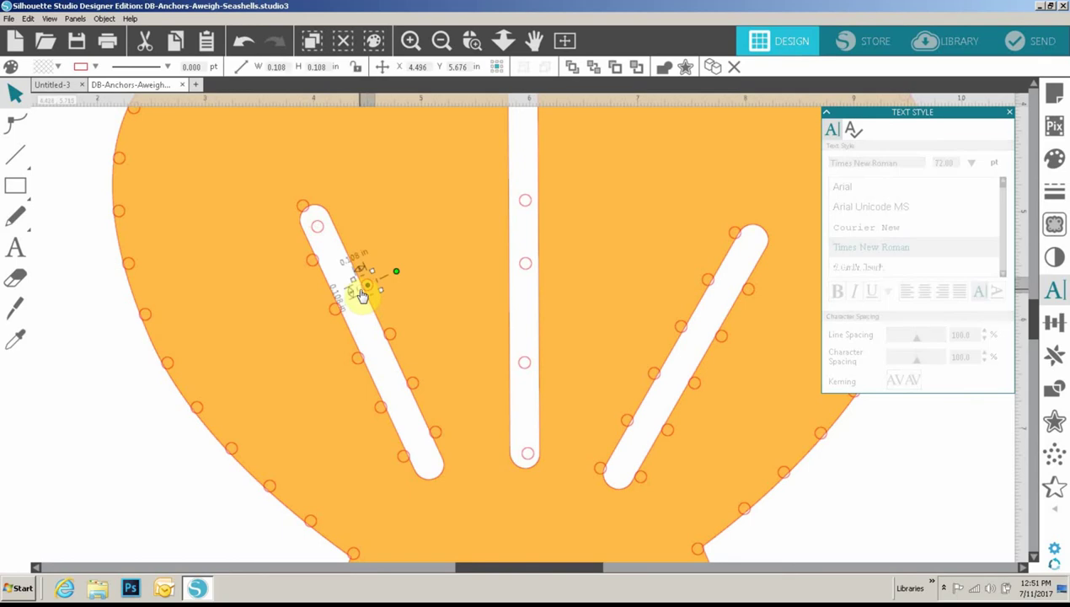
left_click_drag(365, 295, 346, 300)
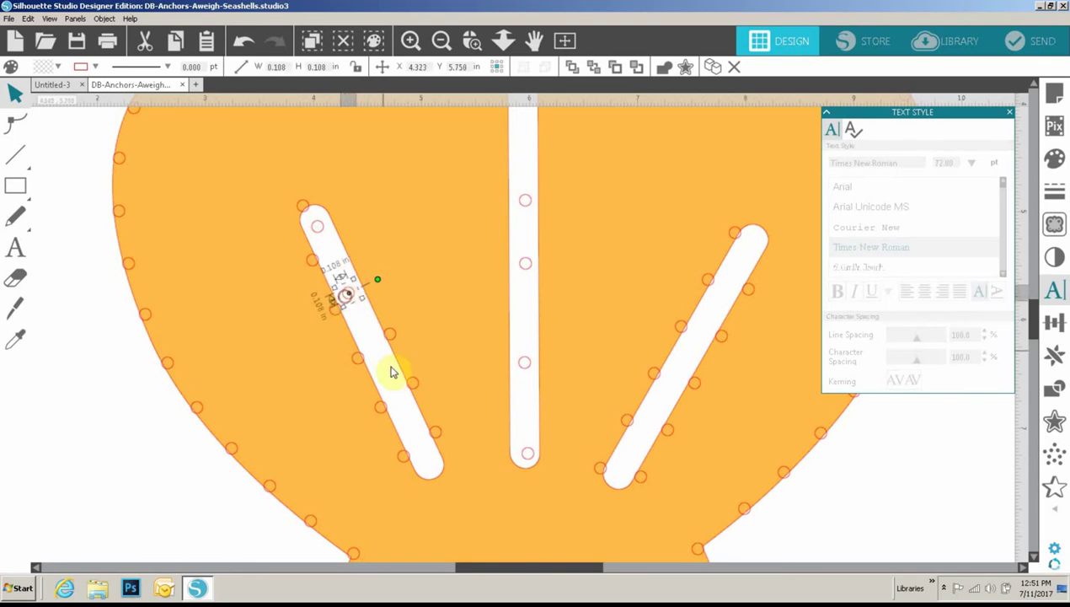
left_click(406, 389)
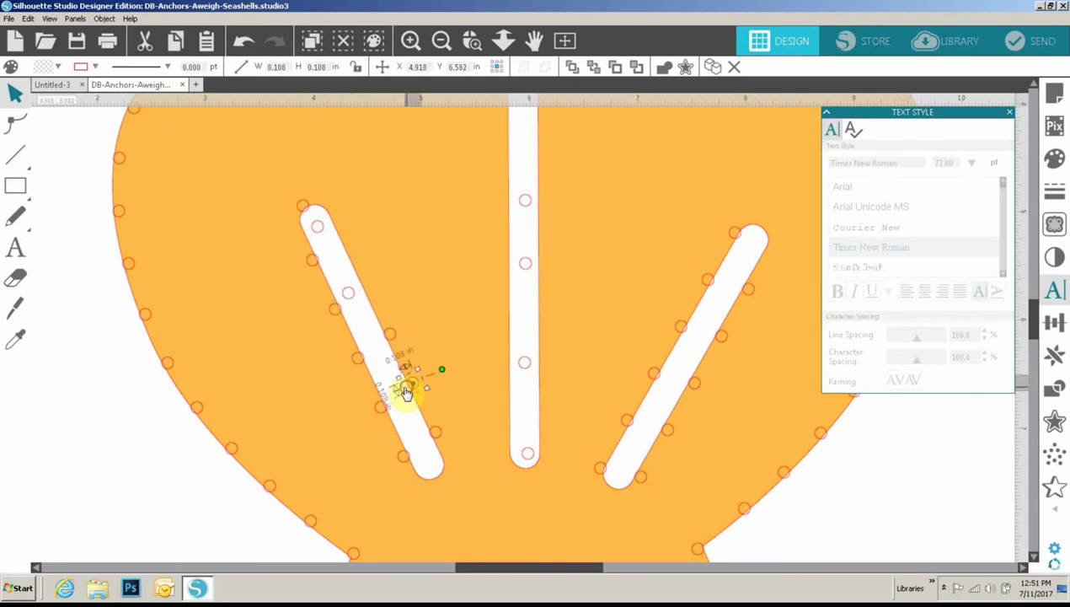
left_click_drag(406, 389, 394, 388)
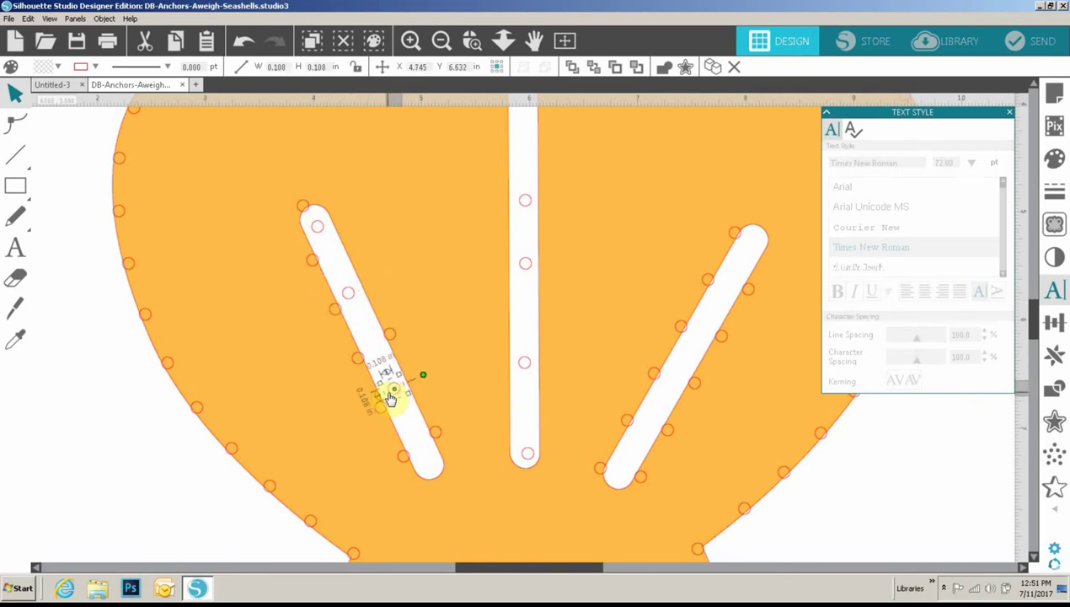
left_click(433, 439)
mouse_move(431, 438)
left_mouse_down()
mouse_move(428, 468)
mouse_move(406, 455)
left_mouse_up()
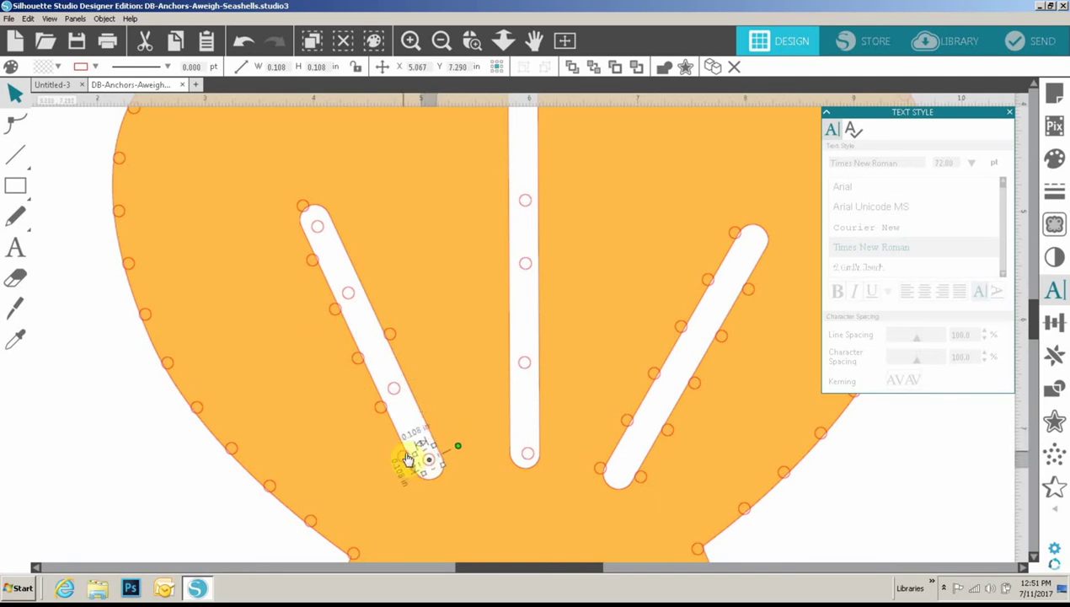
Slide another low hole on the left slot up onto its centre line.
left_click(406, 457)
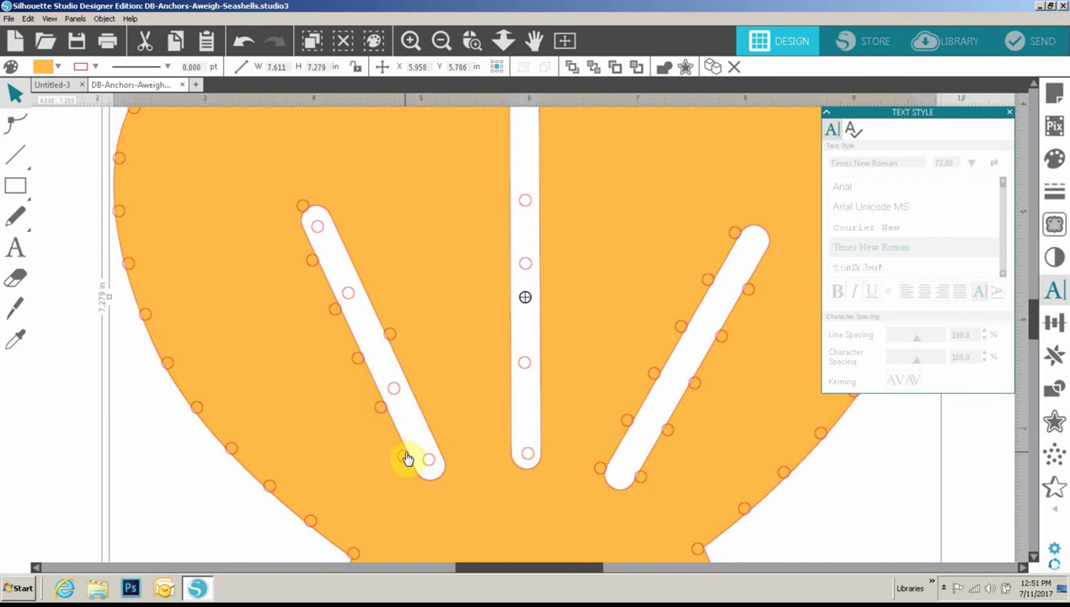
left_click(406, 456)
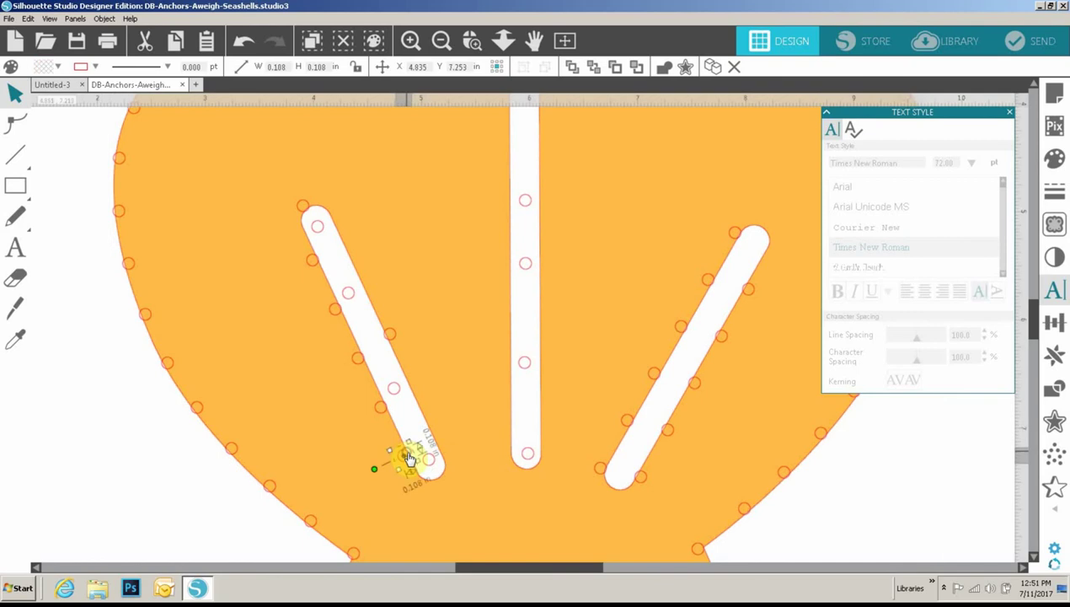
left_click(385, 411)
left_click_drag(387, 411, 367, 364)
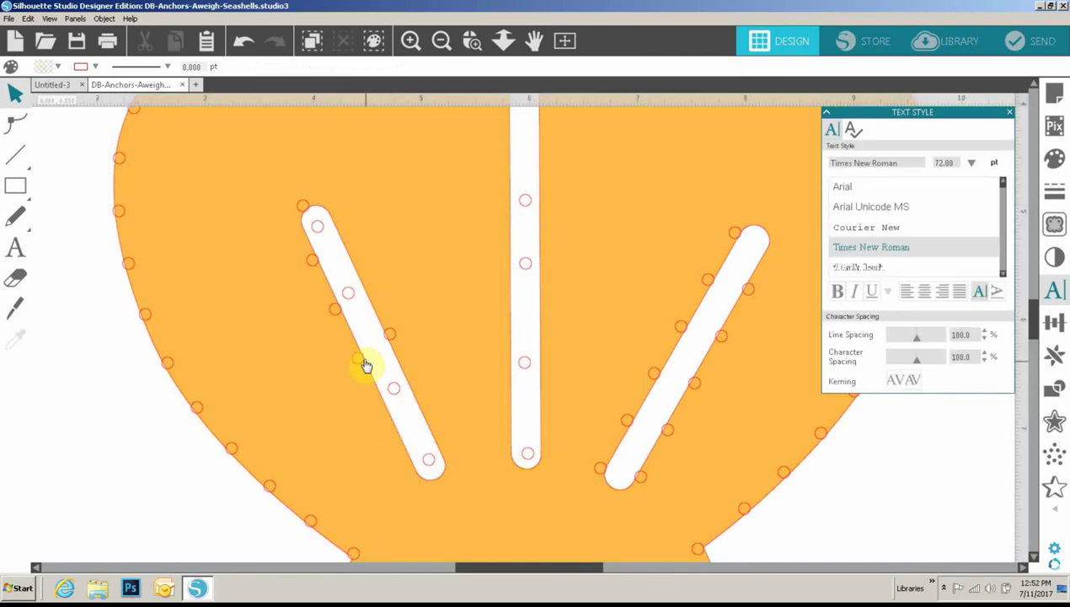
left_click(364, 363)
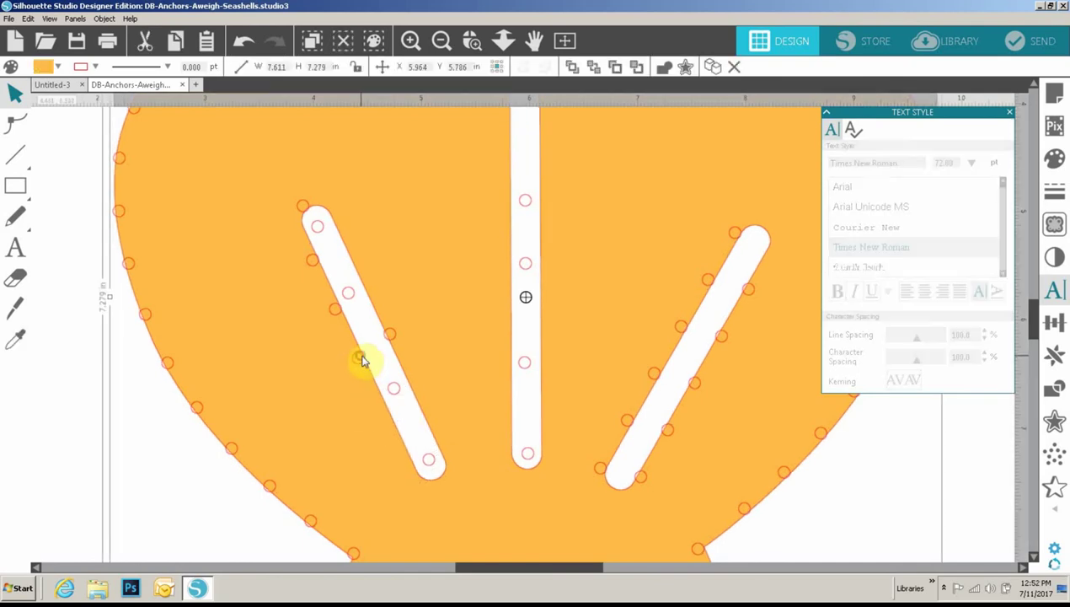
left_click(366, 363)
left_click(364, 362)
left_click(386, 341)
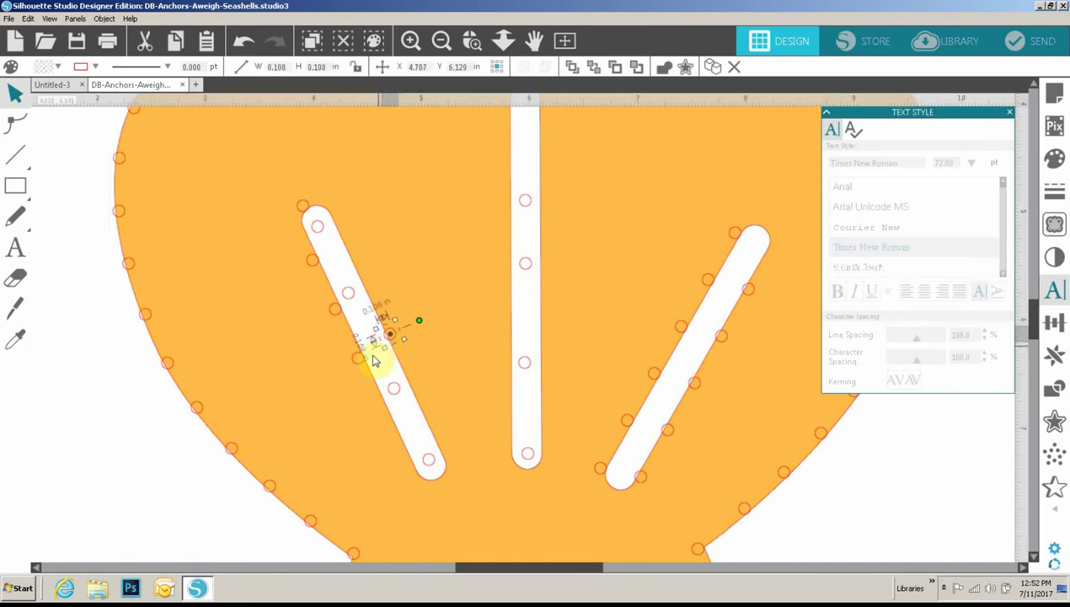
left_click(363, 360)
left_click(341, 314)
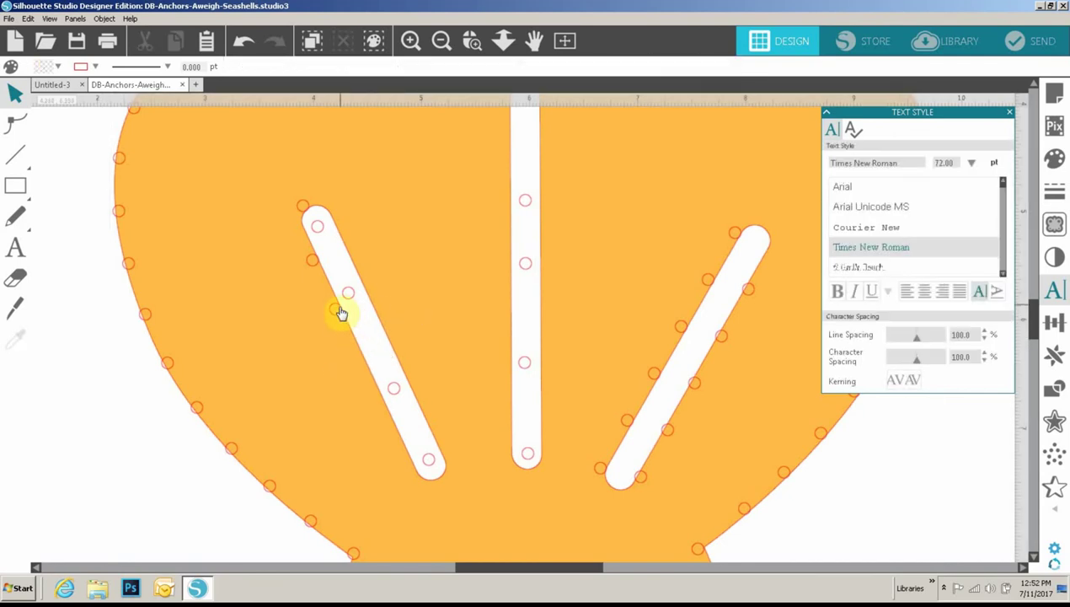
left_click(340, 312)
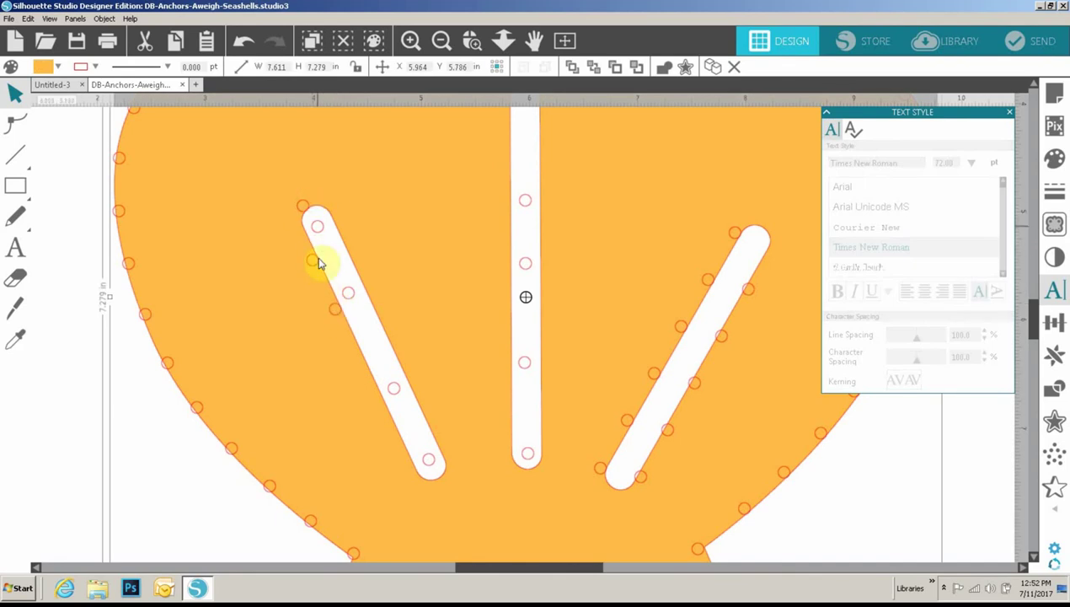
left_click(53, 195)
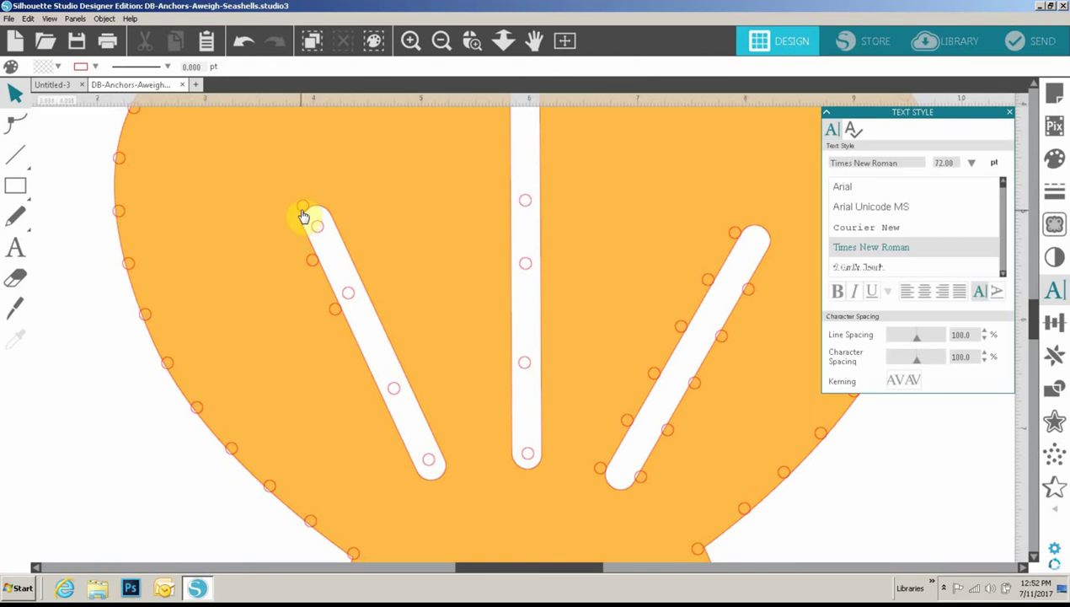
Delete the three stray edge holes along the left slot.
left_click(306, 212)
left_click(306, 214)
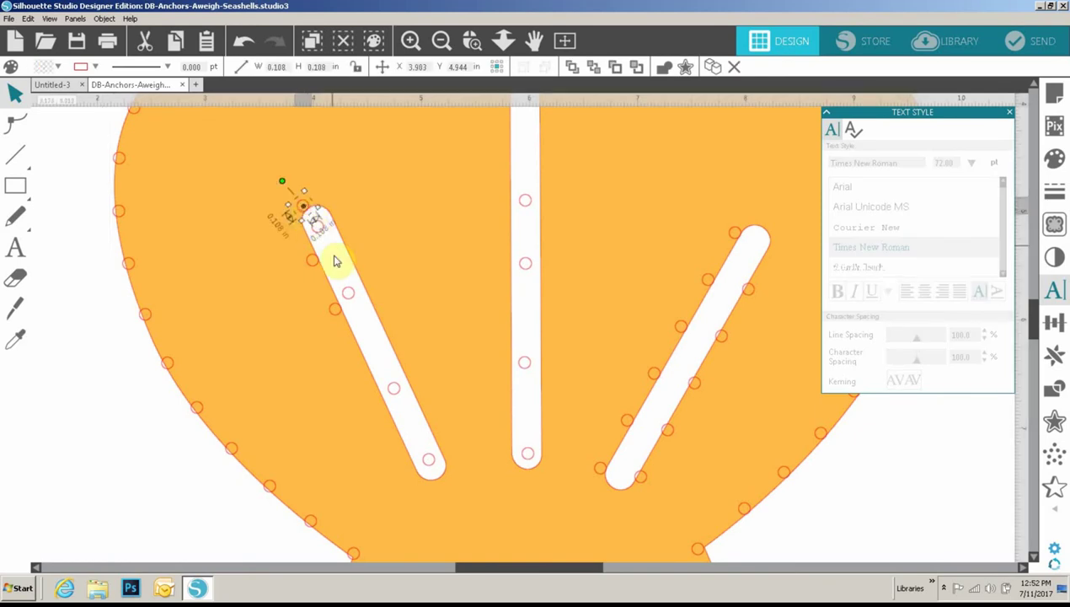
key("Delete")
left_click(317, 262)
key("Delete")
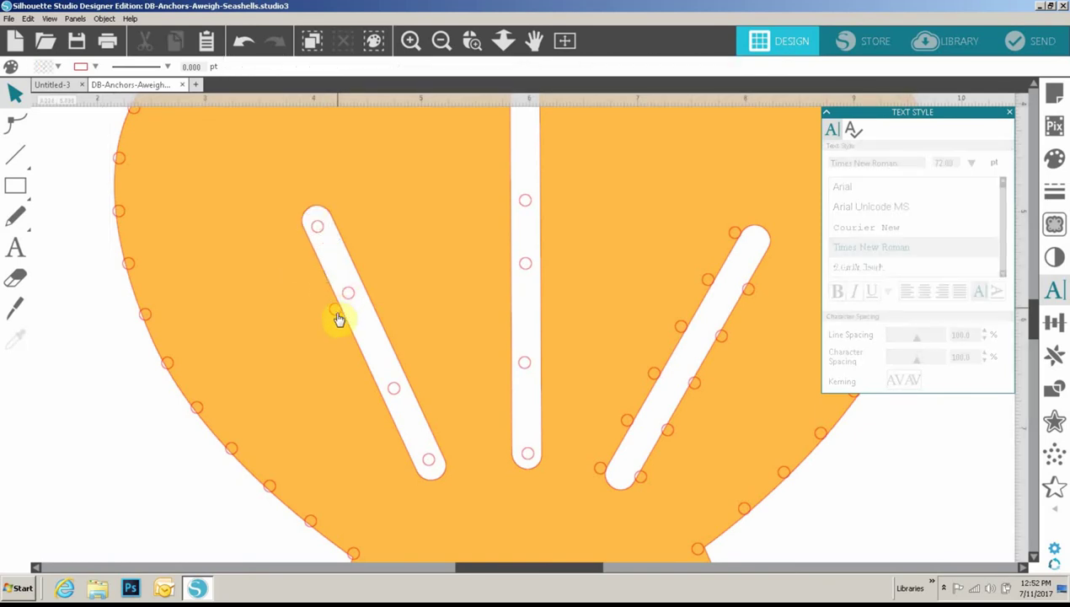
left_click(337, 311)
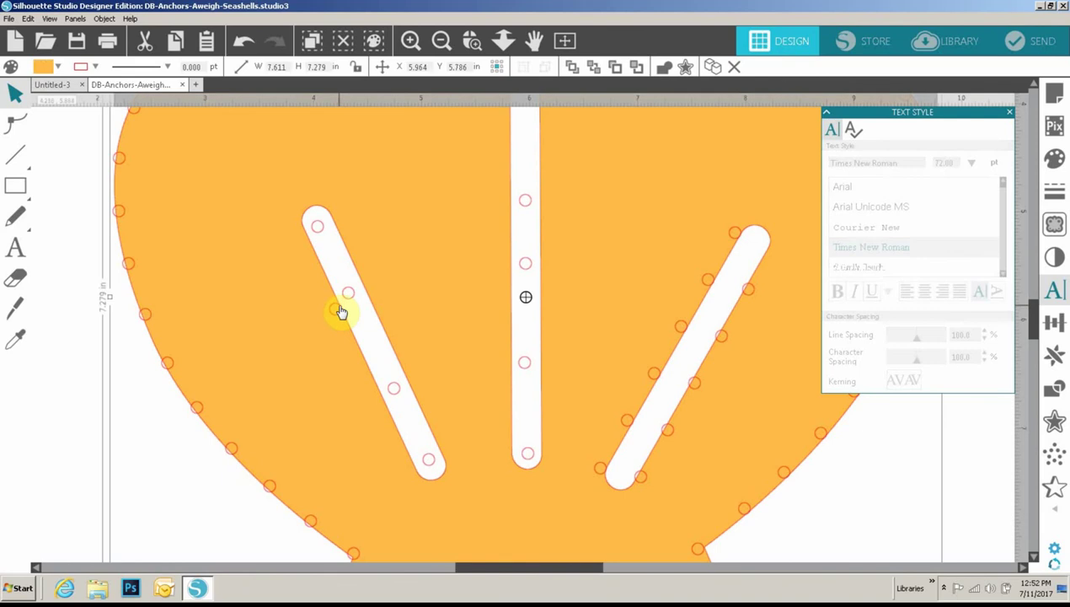
left_click(338, 311)
key("Delete")
Select the top circle of the right slot, undoing accidental shifts of the shell.
left_click(746, 244)
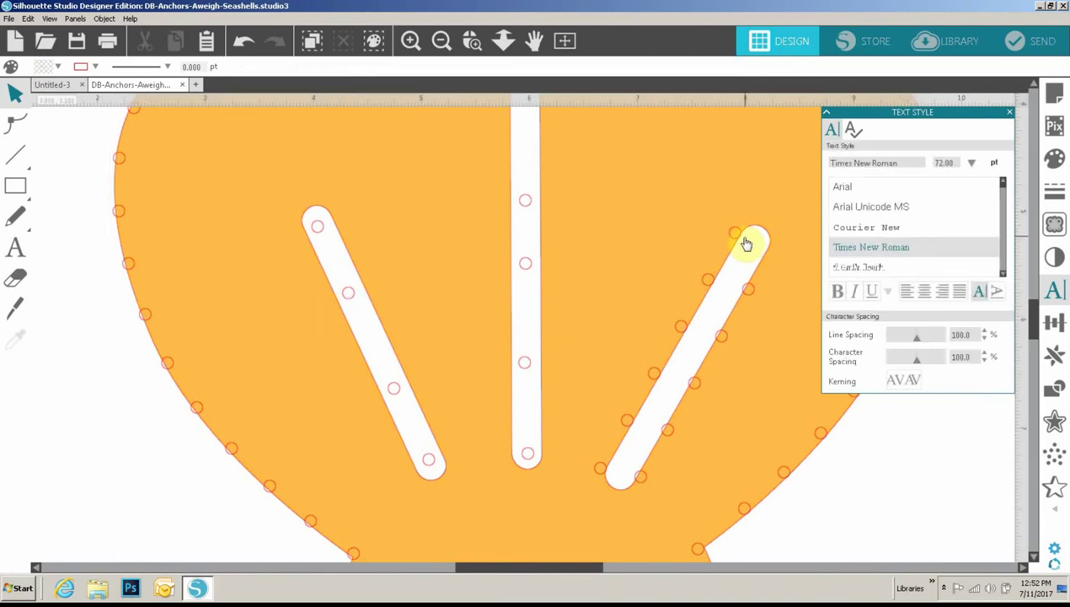
left_click(739, 242)
left_click(739, 239)
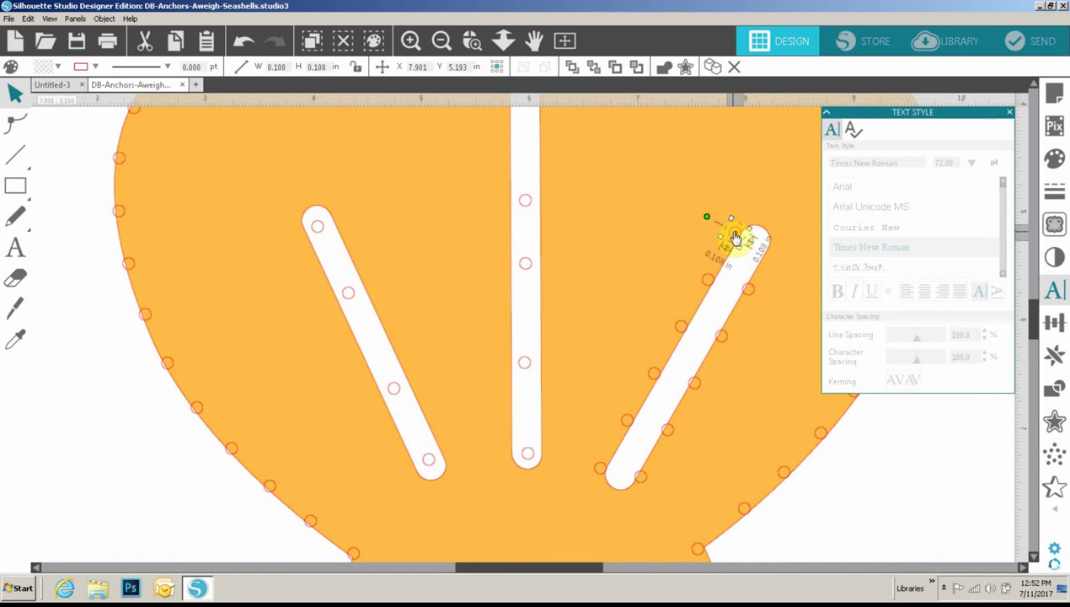
left_click_drag(739, 240, 745, 244)
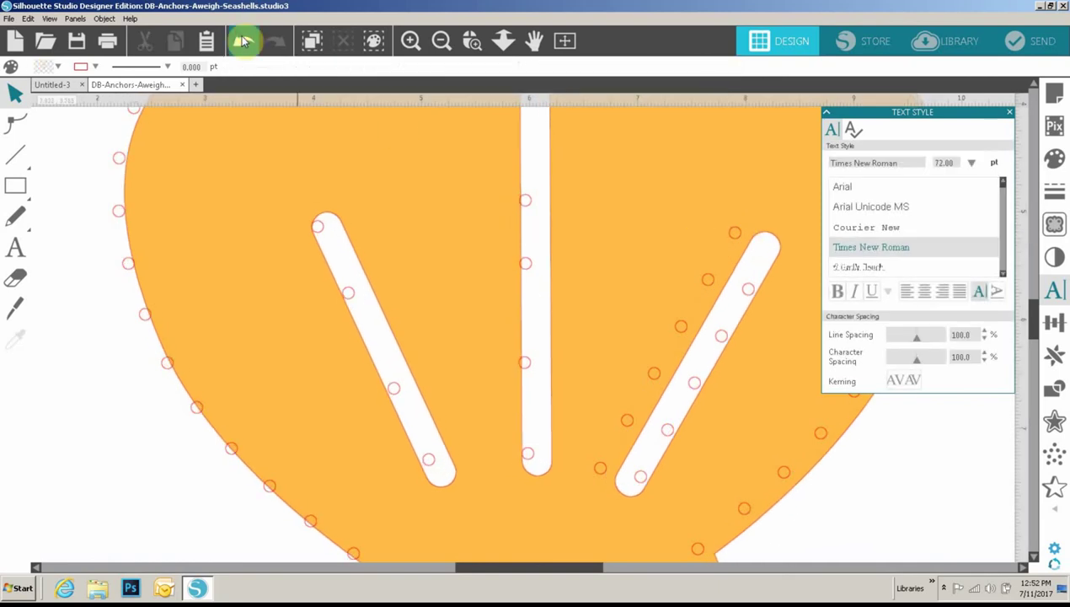
left_click(244, 40)
left_click(739, 240)
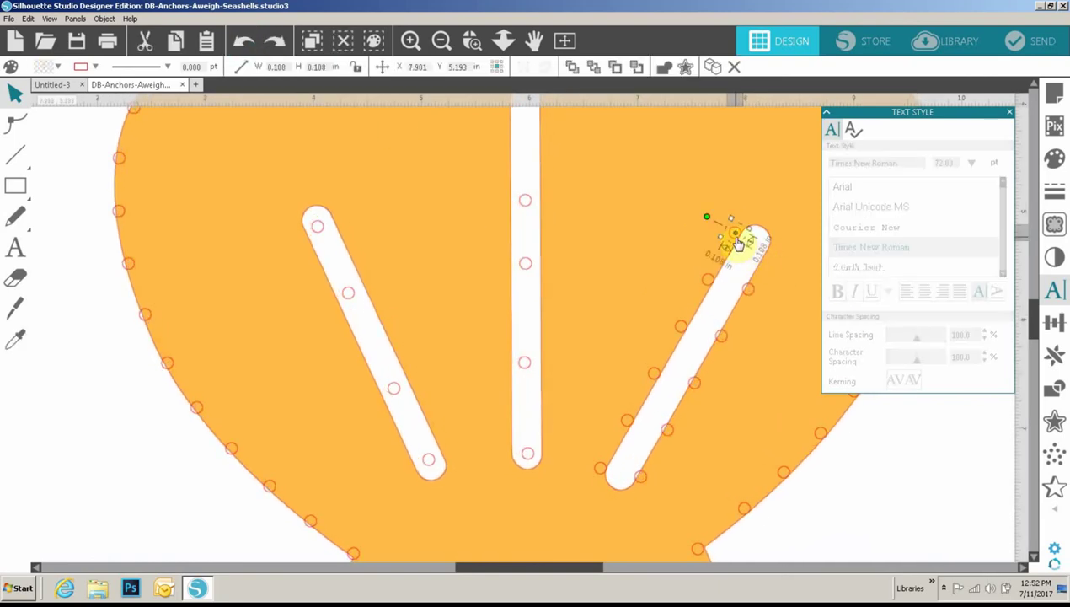
left_click_drag(737, 242, 748, 246)
left_click(692, 201)
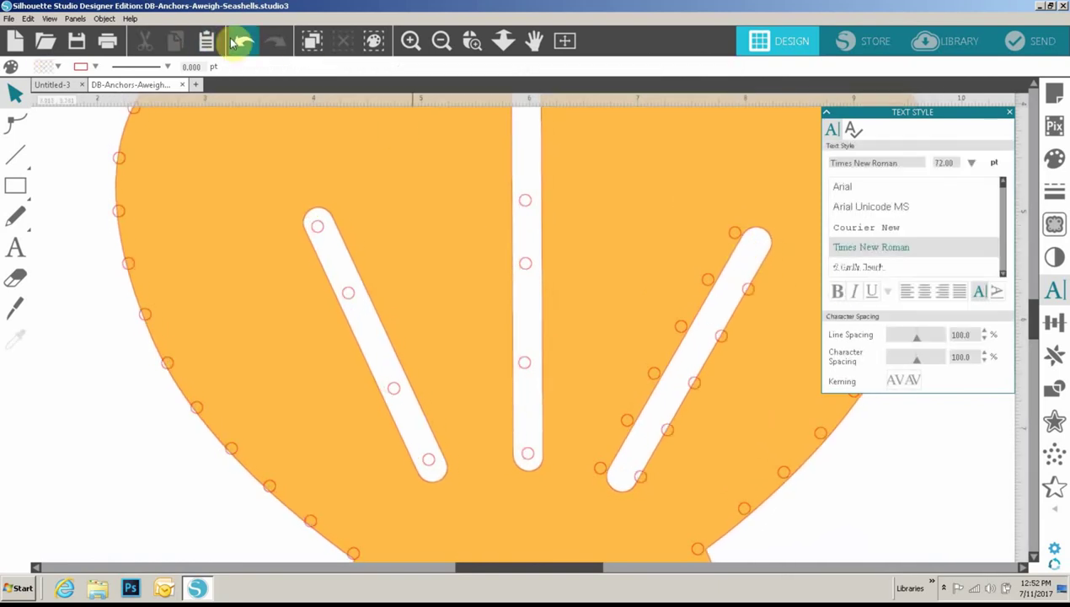
left_click(243, 41)
left_click(738, 244)
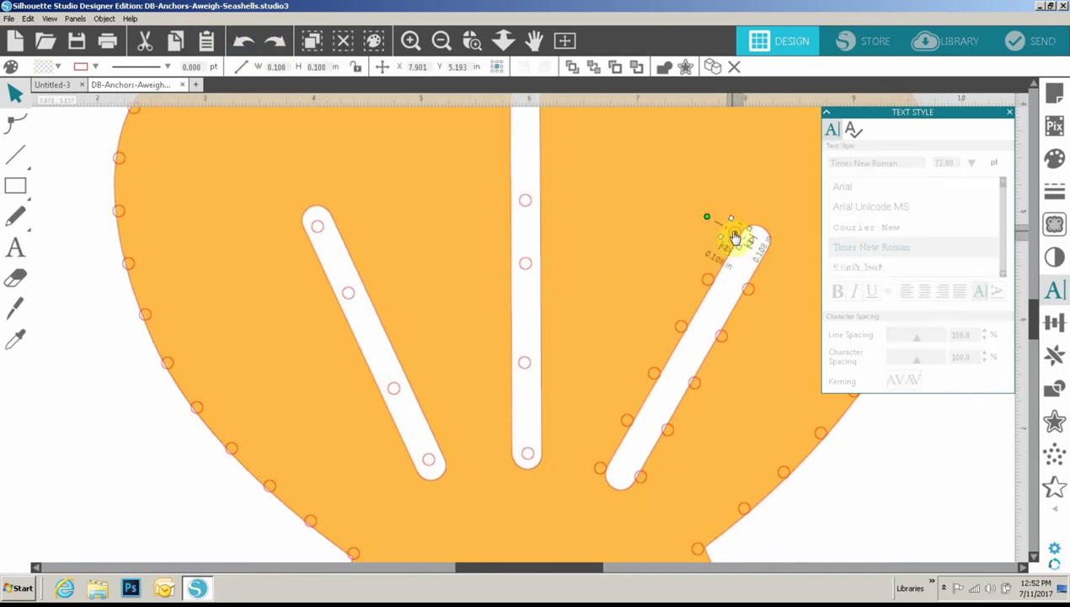
left_click_drag(735, 242, 745, 246)
left_click(244, 40)
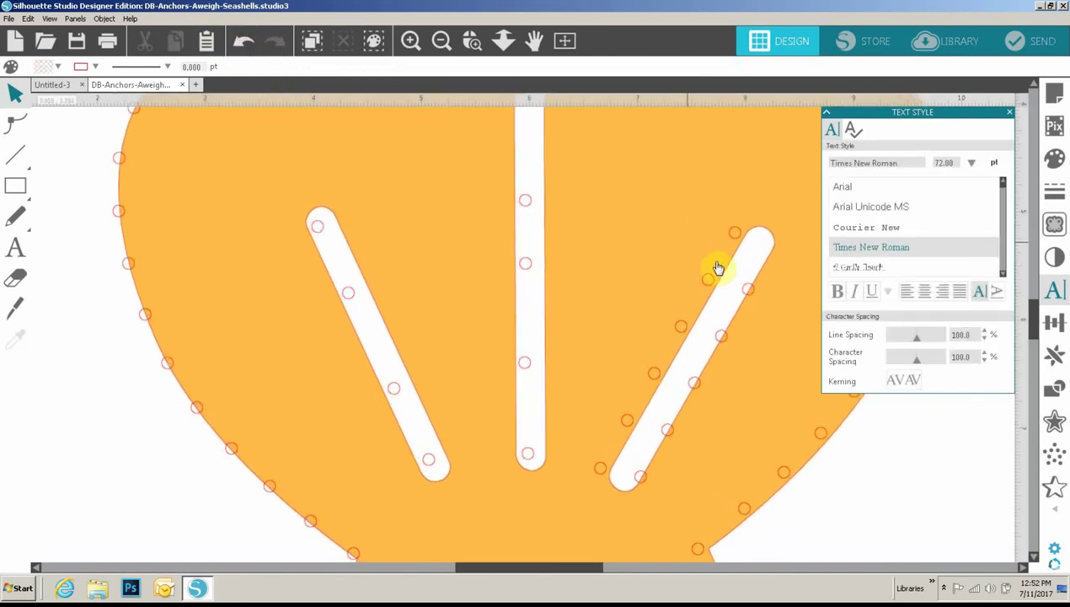
left_click(741, 243)
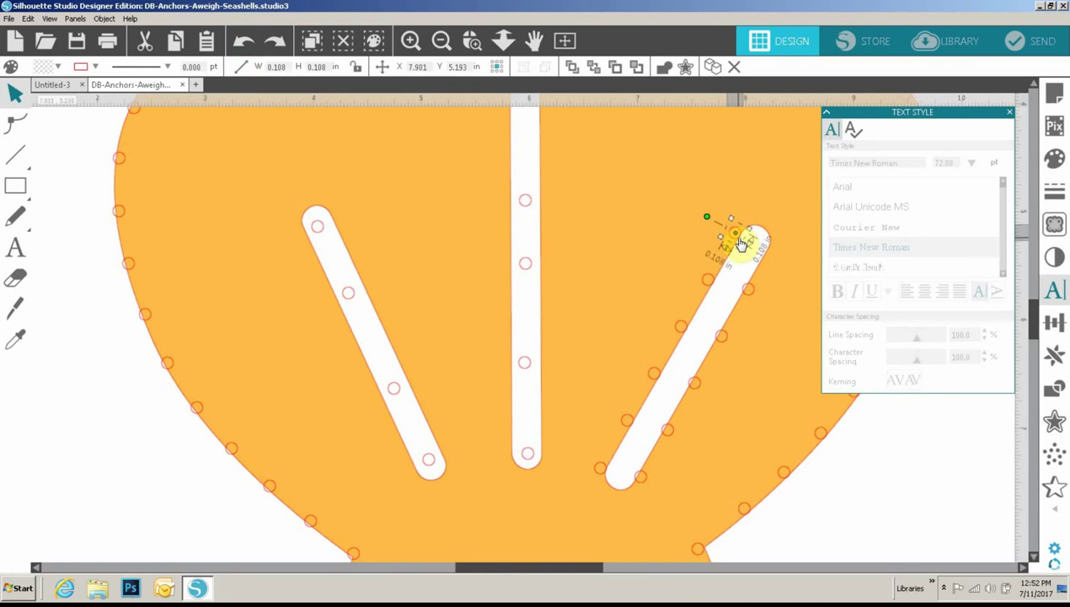
Drag the top circle to the right slot's tip and slide the next holes along the slot.
left_click_drag(742, 245, 760, 254)
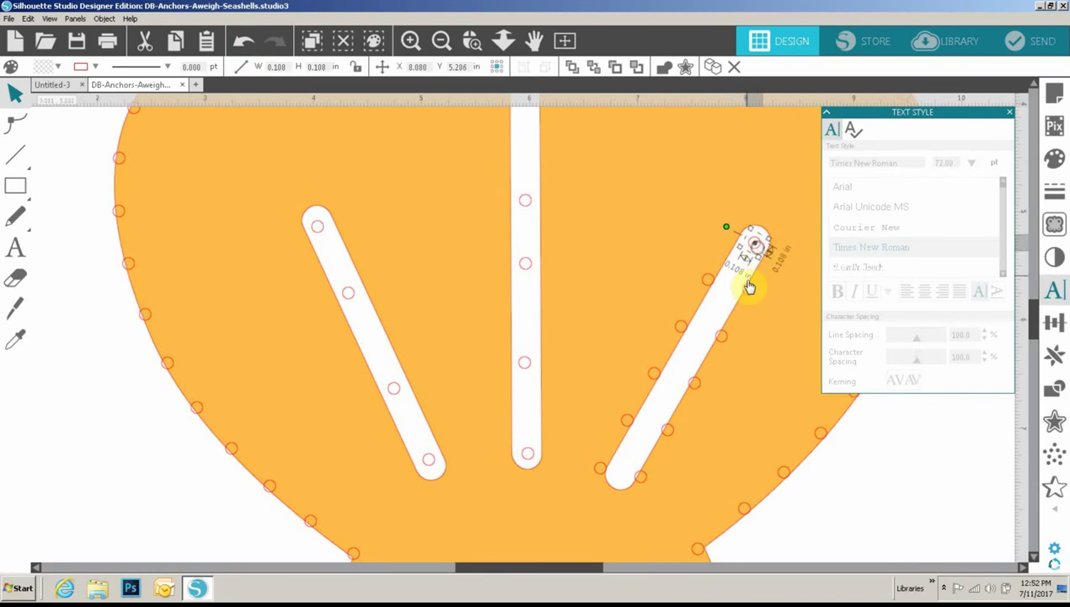
left_click_drag(746, 292, 723, 300)
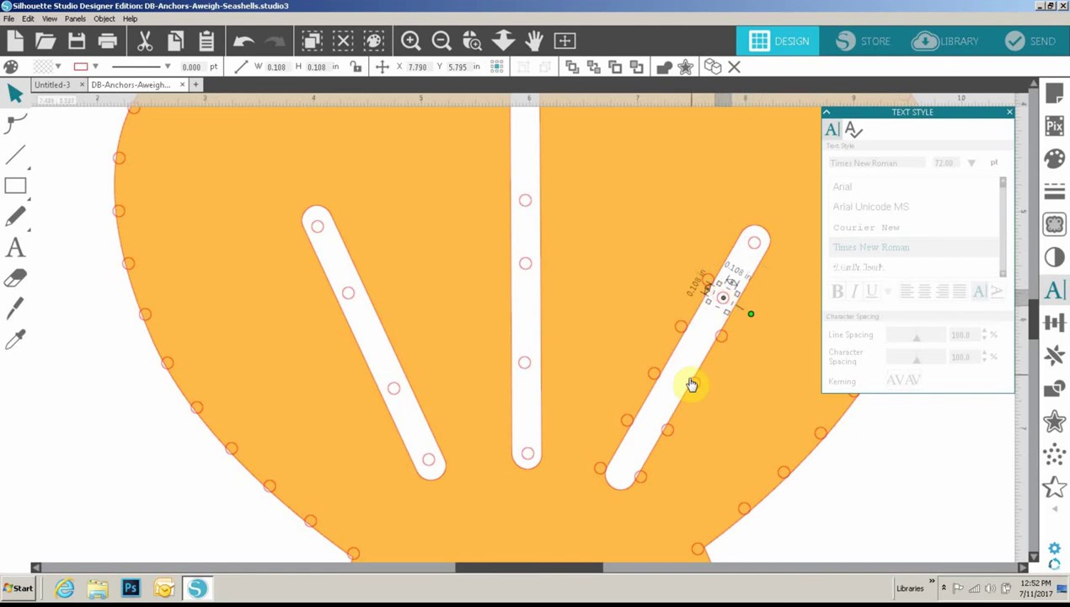
left_click_drag(689, 383, 676, 377)
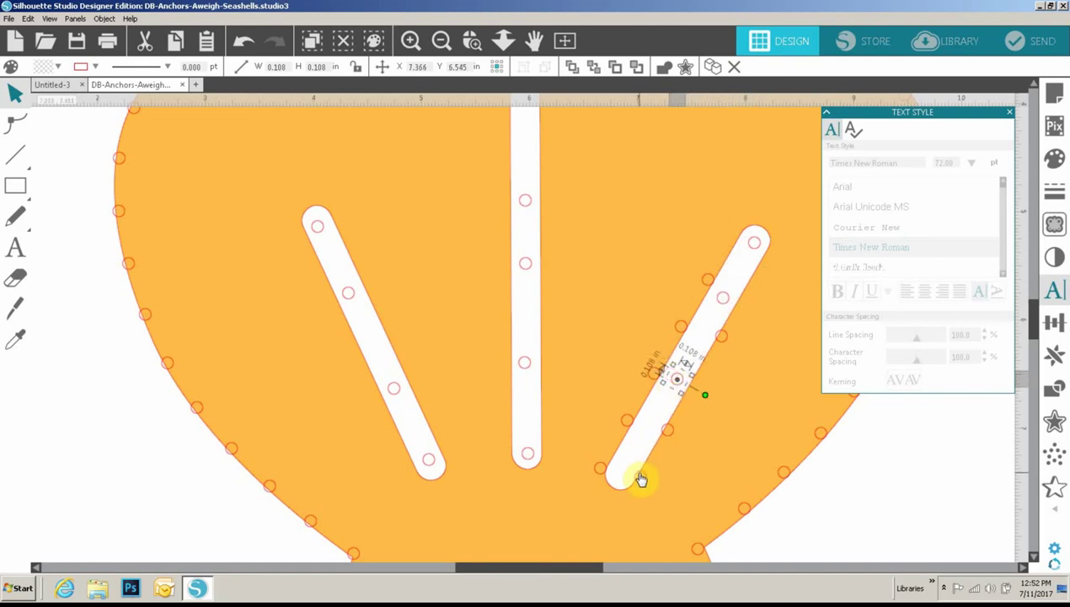
left_click_drag(638, 478, 608, 474)
Reposition the hole at the right slot's lower end.
left_click(607, 474)
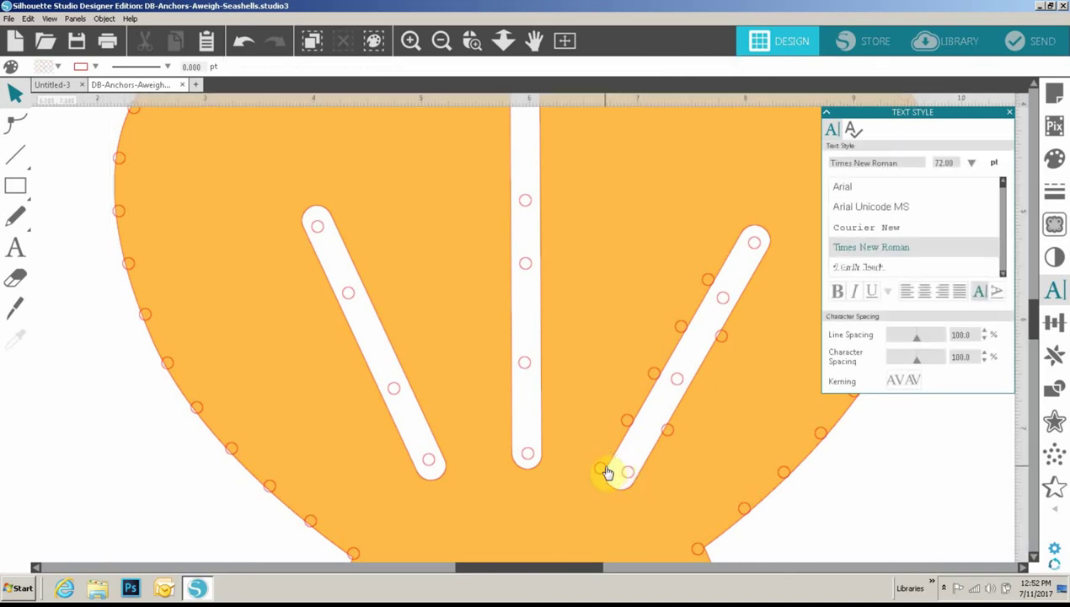
left_click(604, 469)
left_click_drag(623, 477, 628, 474)
left_click(626, 451)
left_click(632, 430)
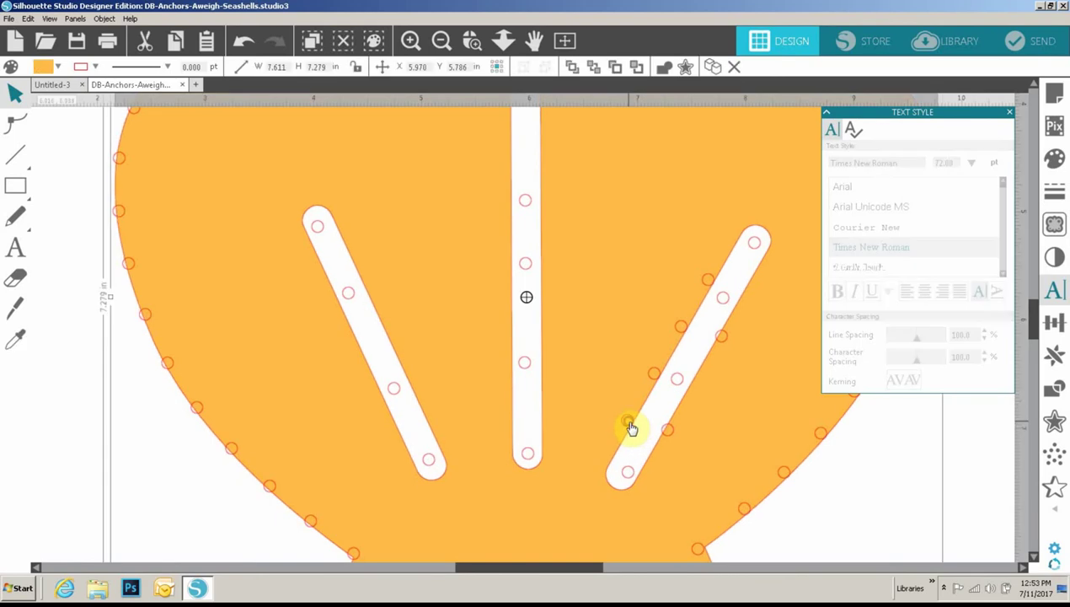
left_click(632, 429)
left_click(632, 429)
Move the stray hole beside the right slot up into the slot.
left_click(666, 428)
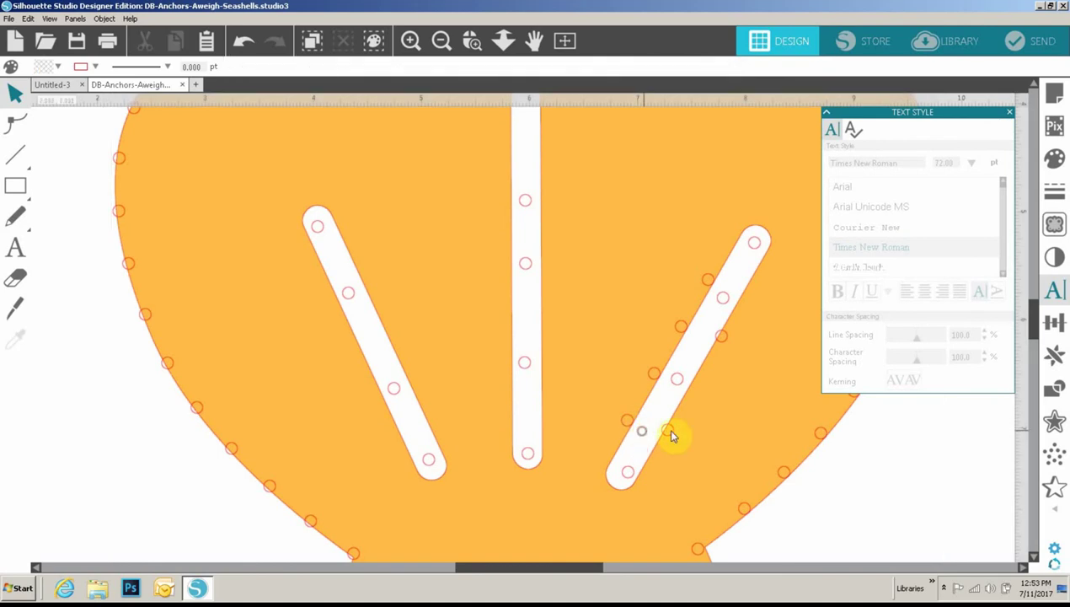
left_click(663, 431)
left_click(635, 430)
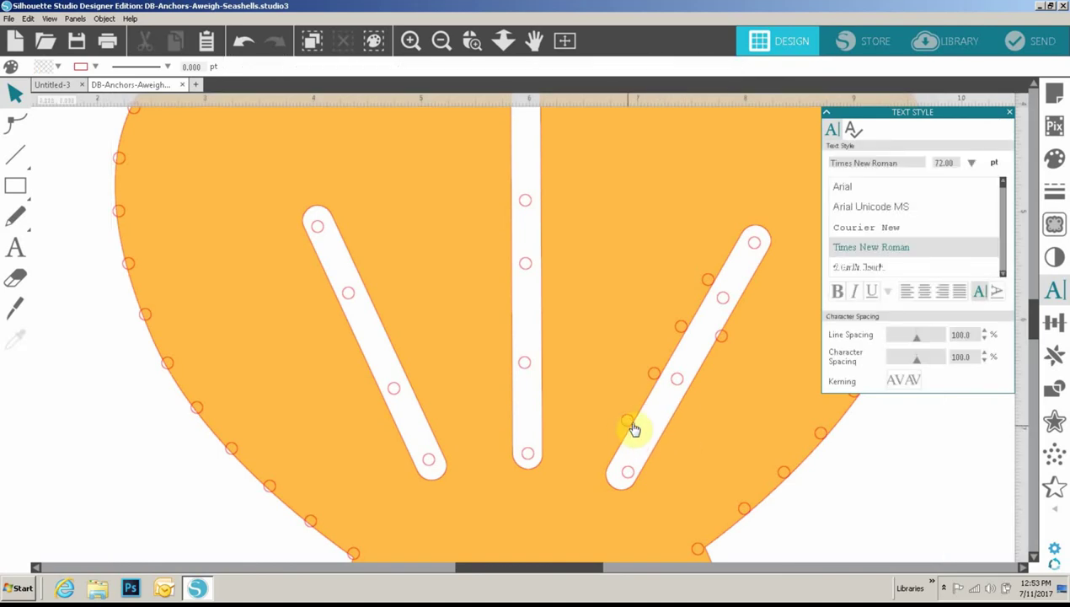
left_click(633, 428)
left_click(660, 384)
left_click_drag(660, 381, 713, 288)
left_click(712, 288)
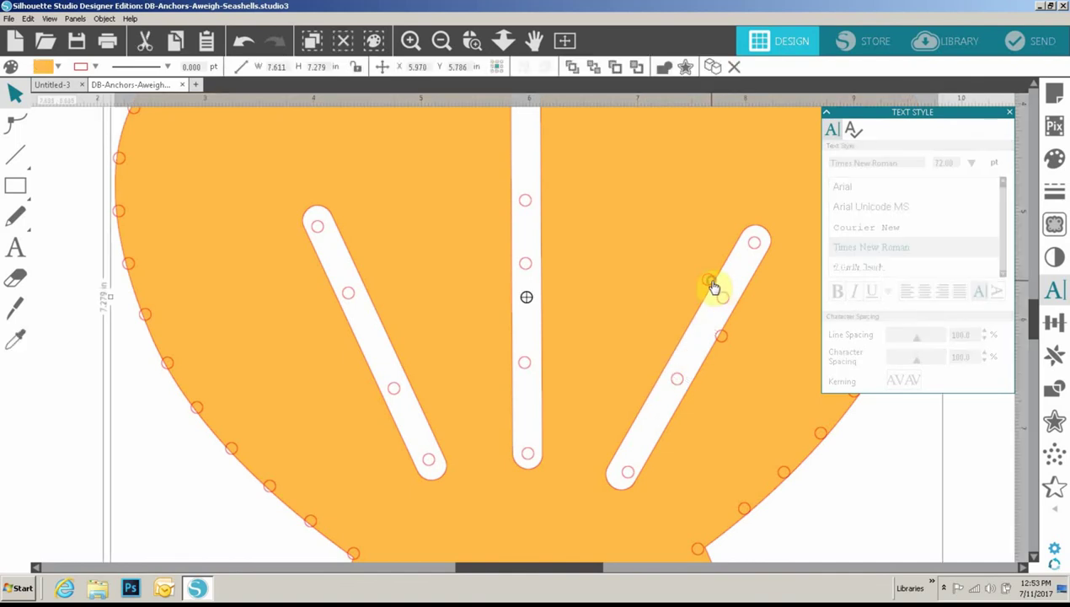
left_click_drag(712, 288, 723, 299)
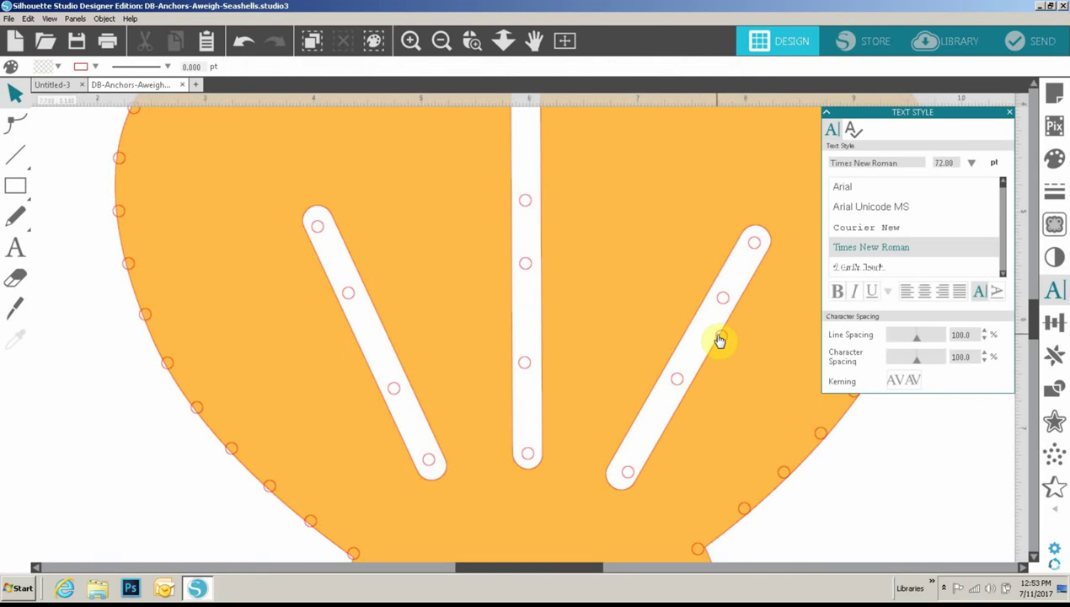
left_click_drag(719, 340, 752, 337)
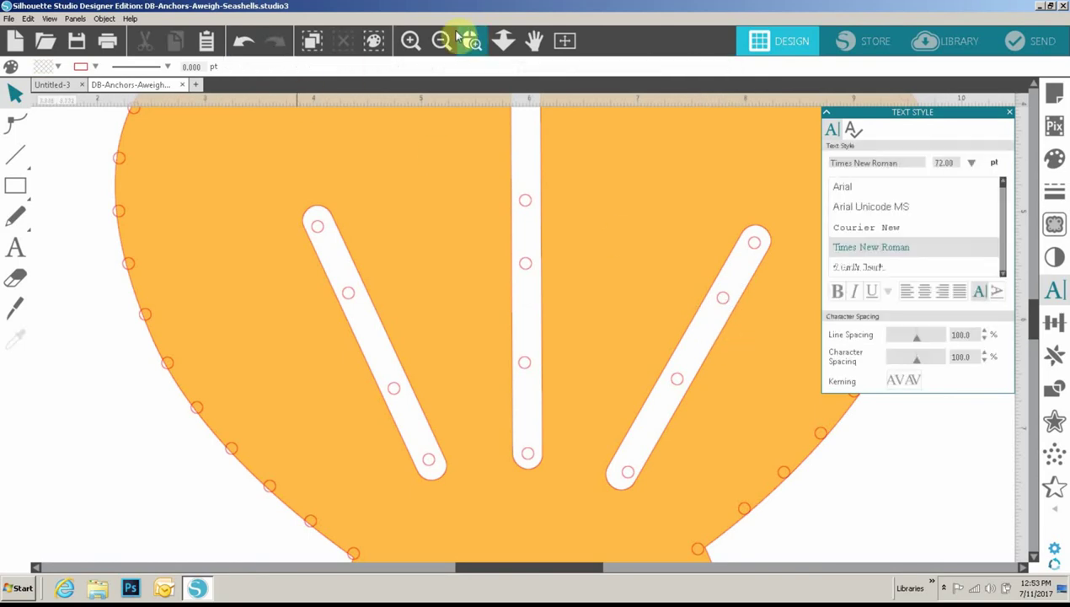
Zoom out twice to show the whole shell, then select the orange shell.
left_click(441, 40)
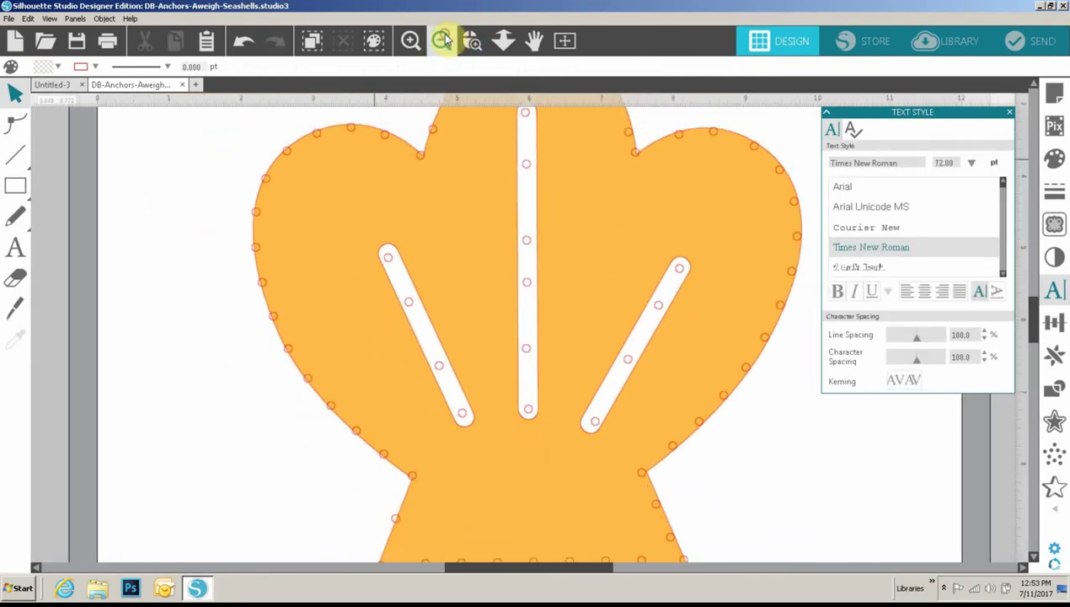
left_click(442, 41)
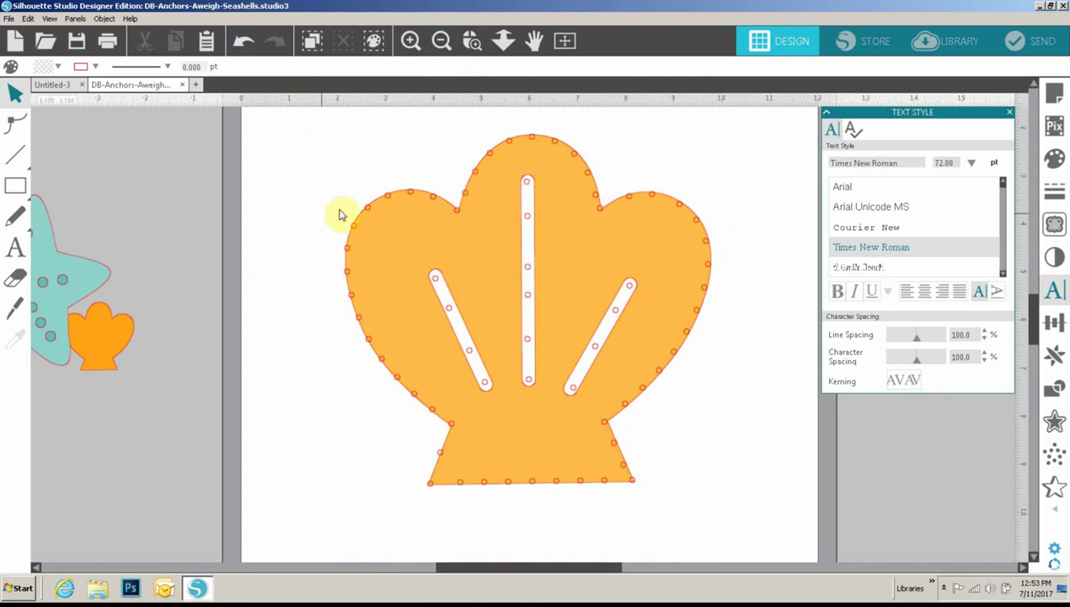
left_click(416, 237)
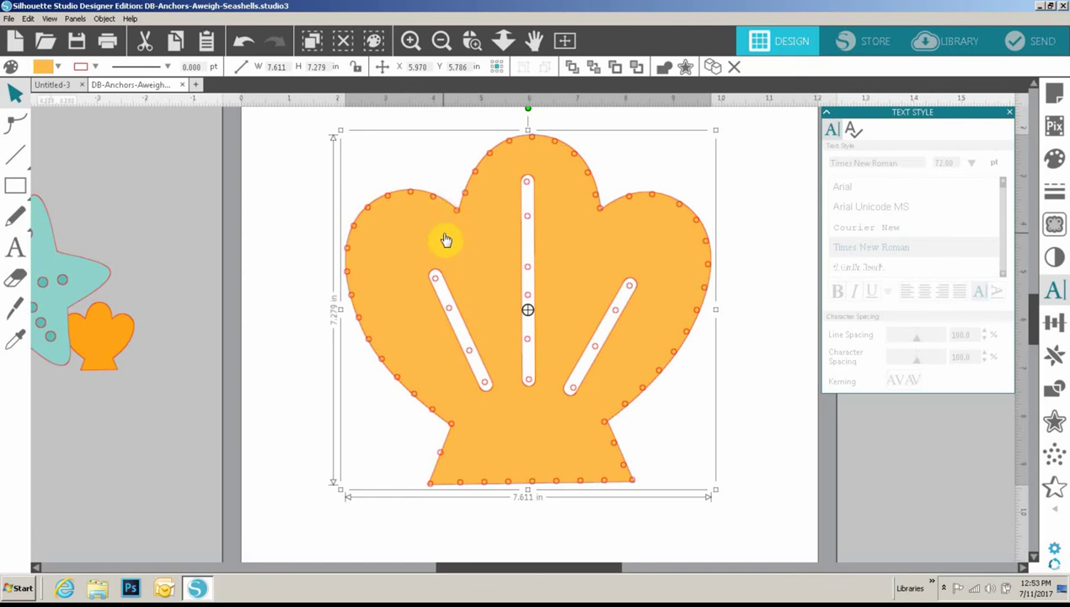
Drag the orange shell off to the side, away from its stitch holes.
left_click_drag(447, 240, 917, 371)
left_click_drag(945, 440, 962, 432)
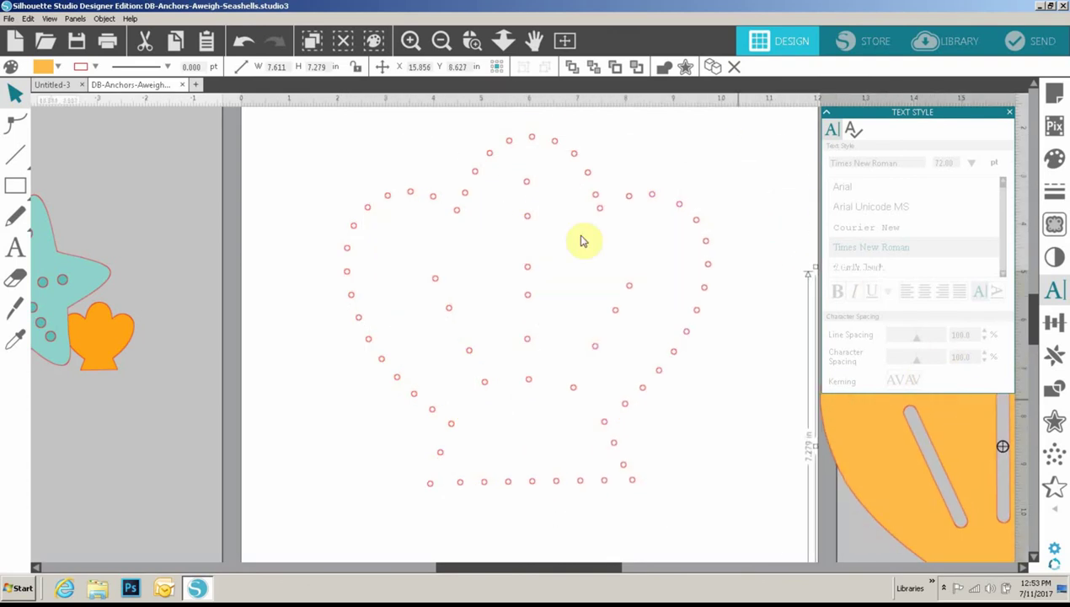
scroll(327, 156, "up", 1)
Marquee-select all the stitch holes, group them, and move the group up into position.
left_click_drag(274, 145, 770, 554)
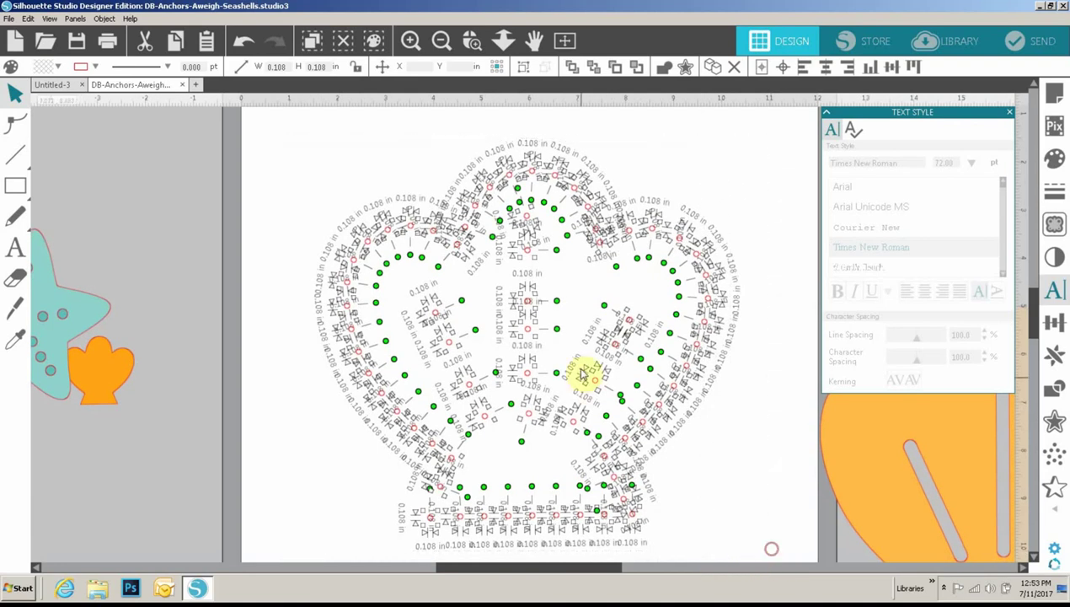
right_click(562, 338)
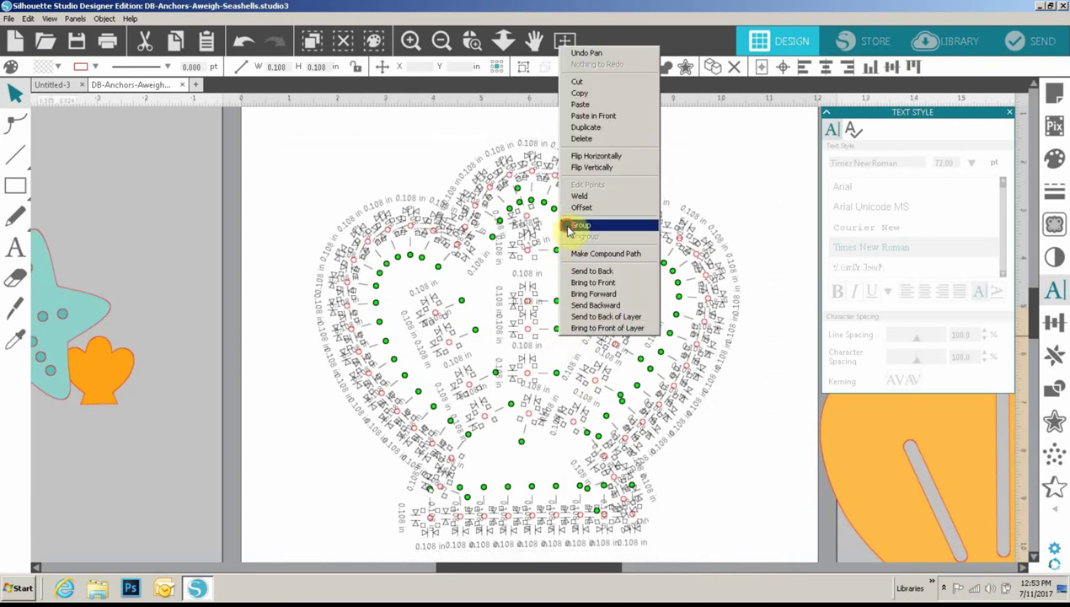
left_click(577, 225)
left_click(746, 180)
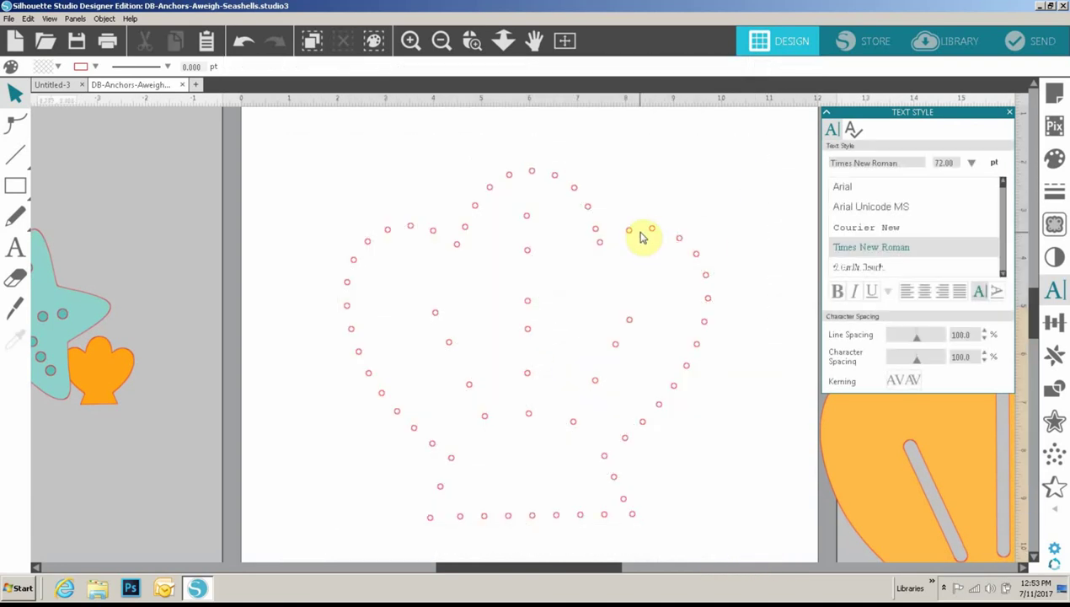
left_click_drag(631, 234, 622, 193)
left_click(620, 196)
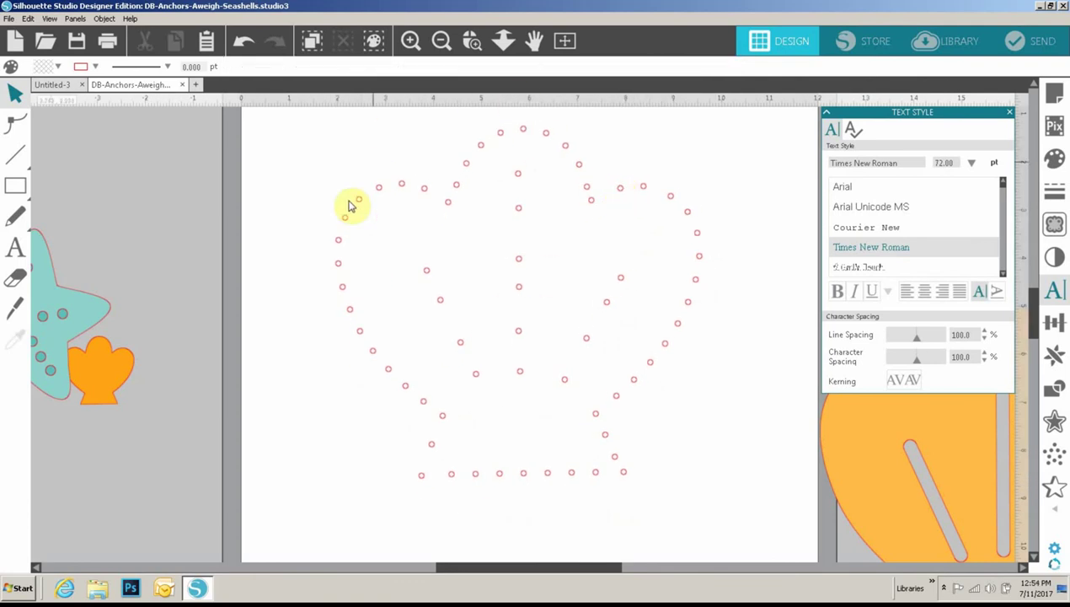